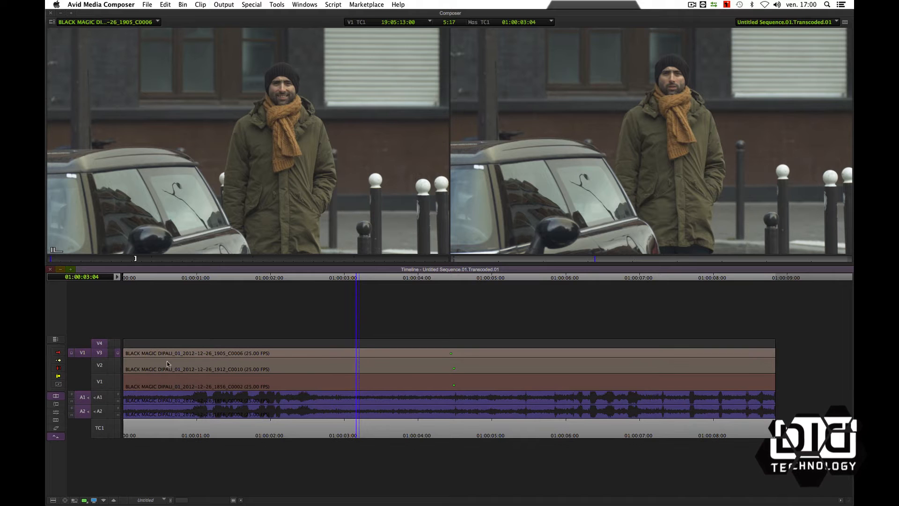
- Patch the source video to track V4 and overwrite clip C0018 onto it above the other three layers
drag(104, 356, 99, 343)
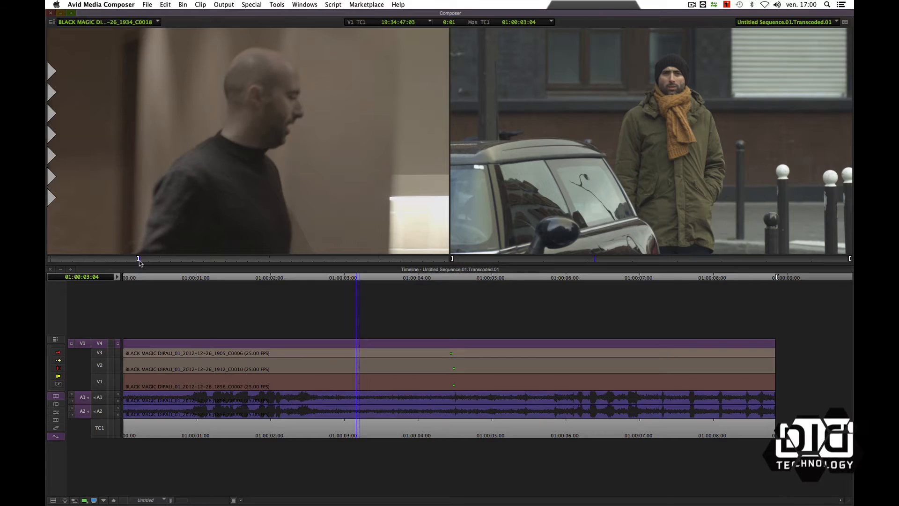
key(b)
click(446, 370)
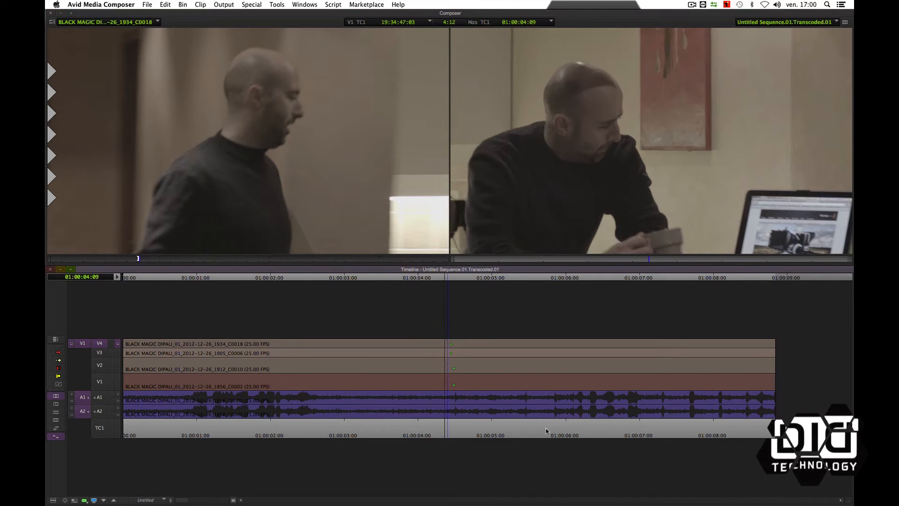
drag(448, 416, 361, 422)
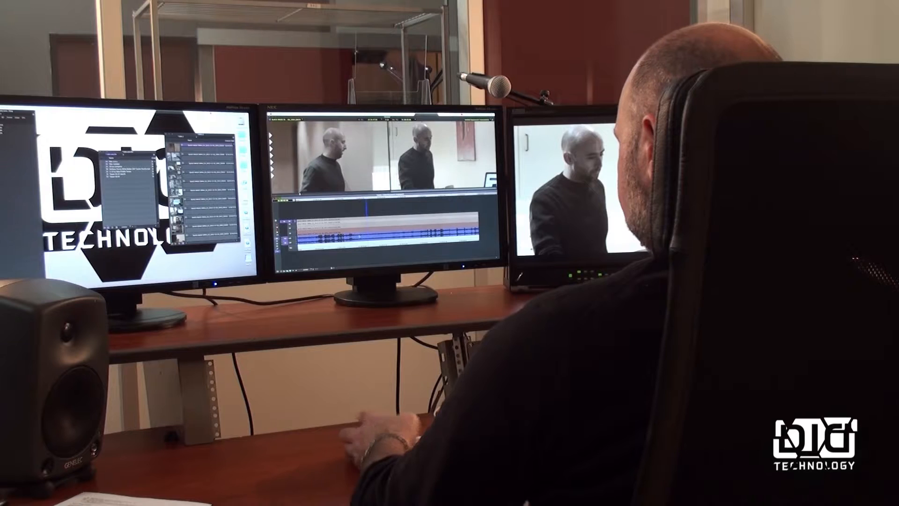
- Apply the Picture-in-Picture effect to the V4 clip and move its reduced image to the upper-left quarter of the frame
key(super+8)
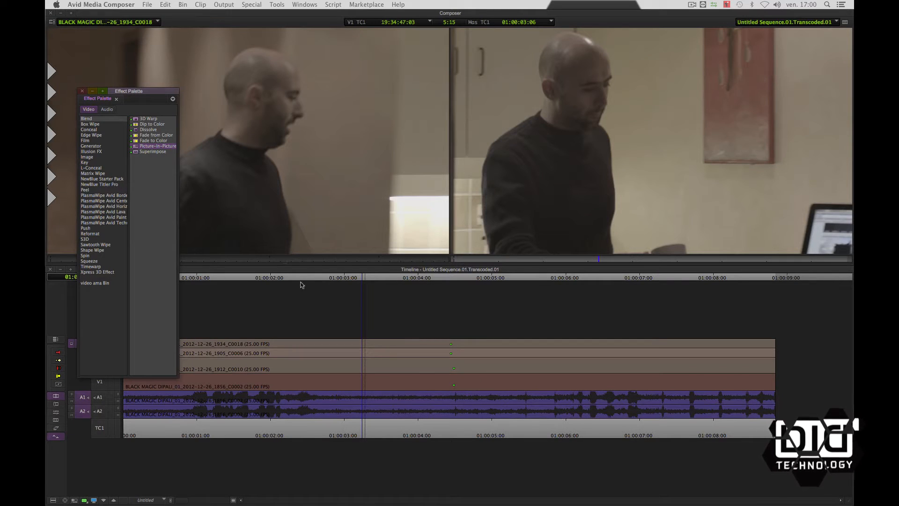
drag(364, 344, 365, 345)
click(650, 165)
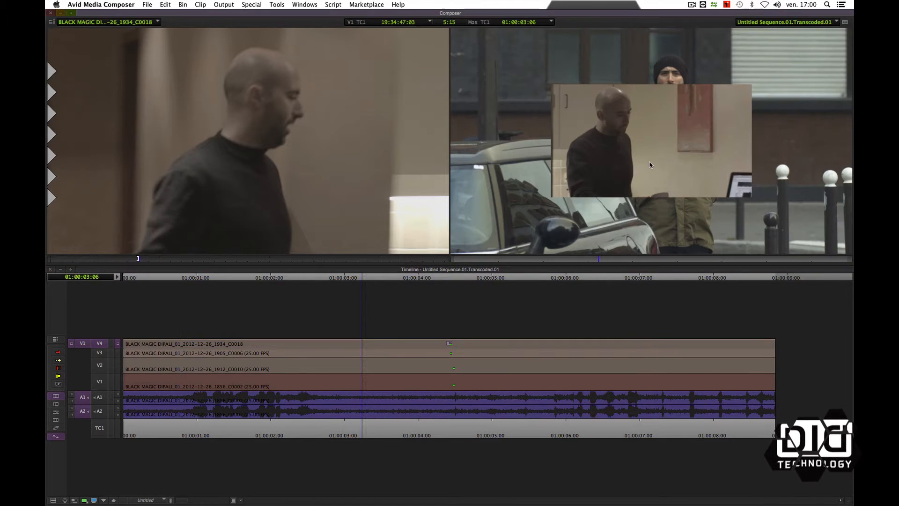
key(F8)
drag(648, 153, 552, 97)
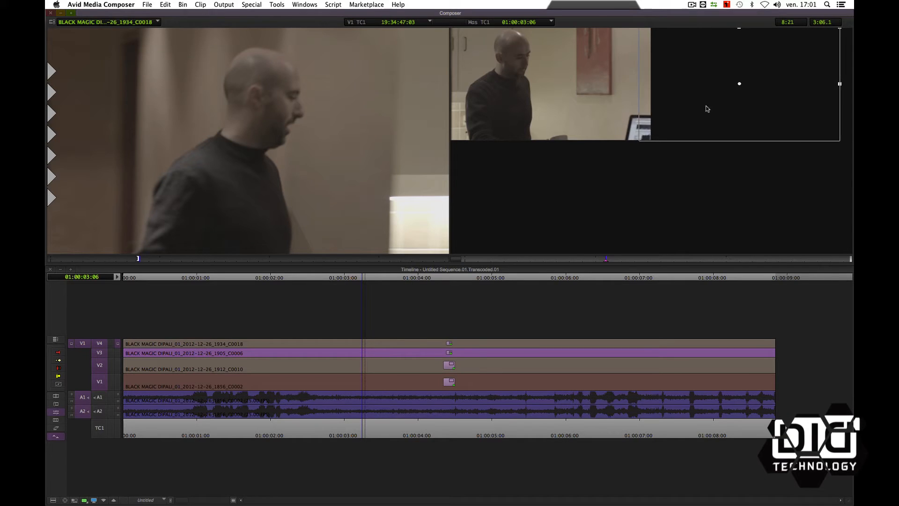
- Position the V3, V2 and V1 images in the upper-right, lower-left and lower-right quarters to complete the four-way split screen
drag(706, 109, 719, 113)
click(379, 362)
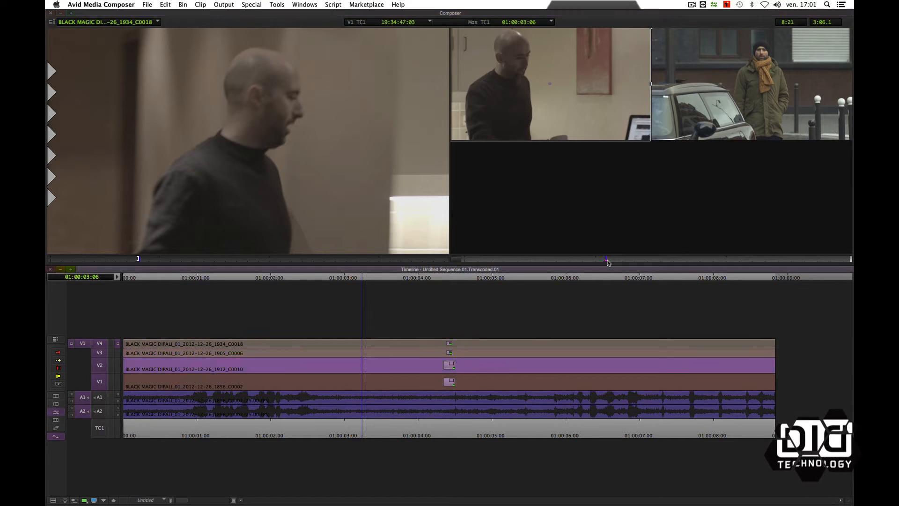
click(606, 261)
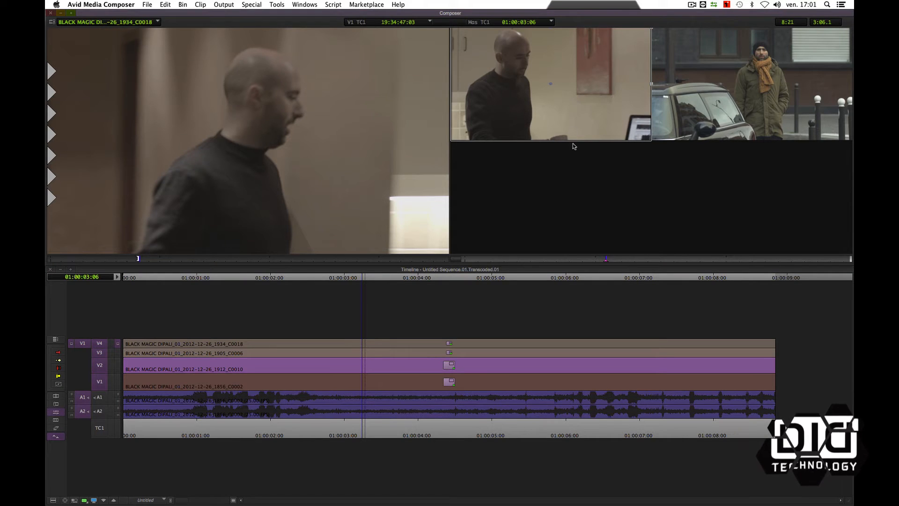
drag(575, 137, 578, 250)
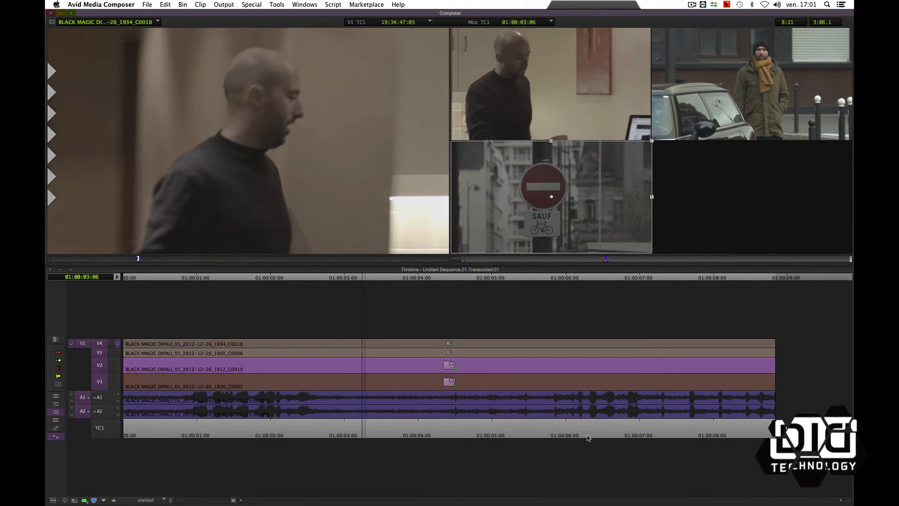
click(445, 382)
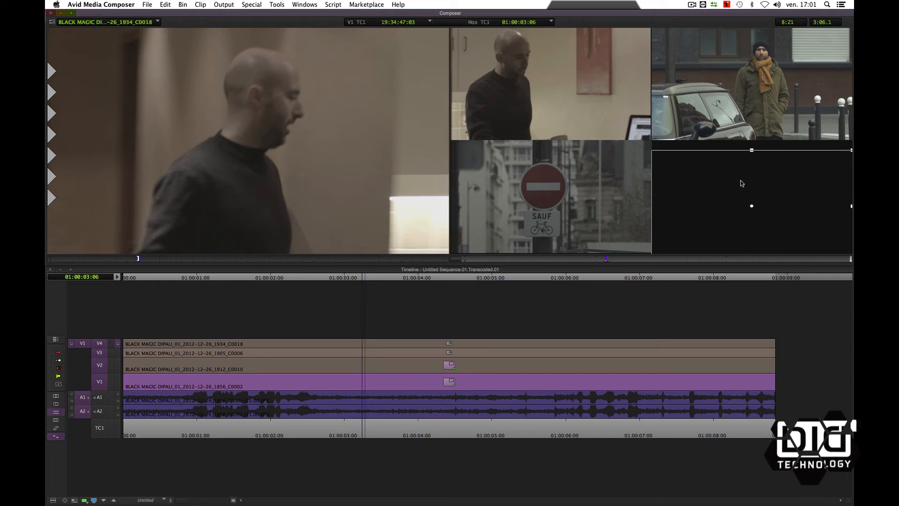
drag(741, 183, 740, 175)
drag(364, 427, 416, 427)
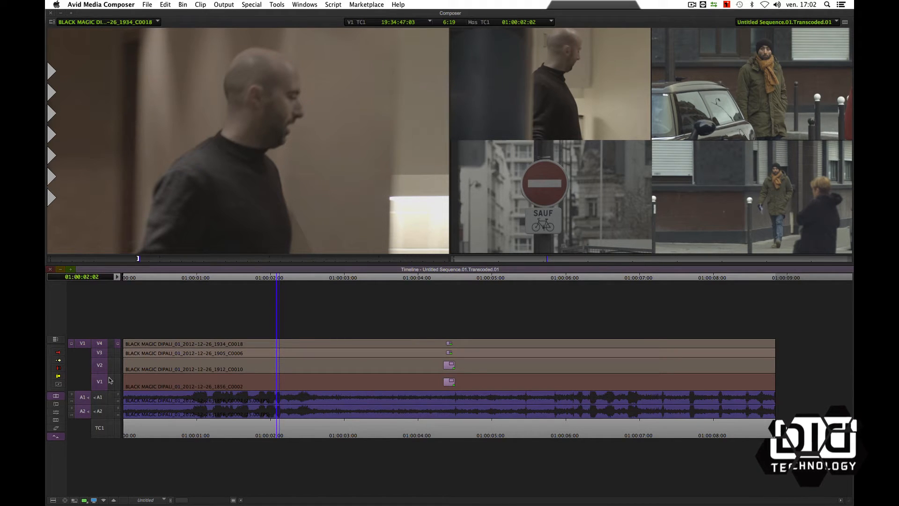
- Mark the full duration of the clips on tracks V1 to V4 and collapse the four layers into one clip
click(122, 371)
key(i)
drag(305, 372, 755, 362)
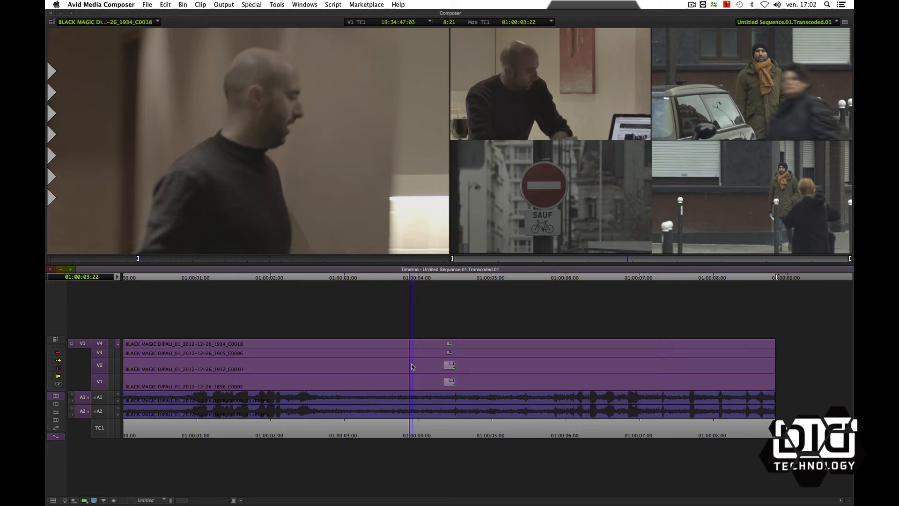
click(419, 370)
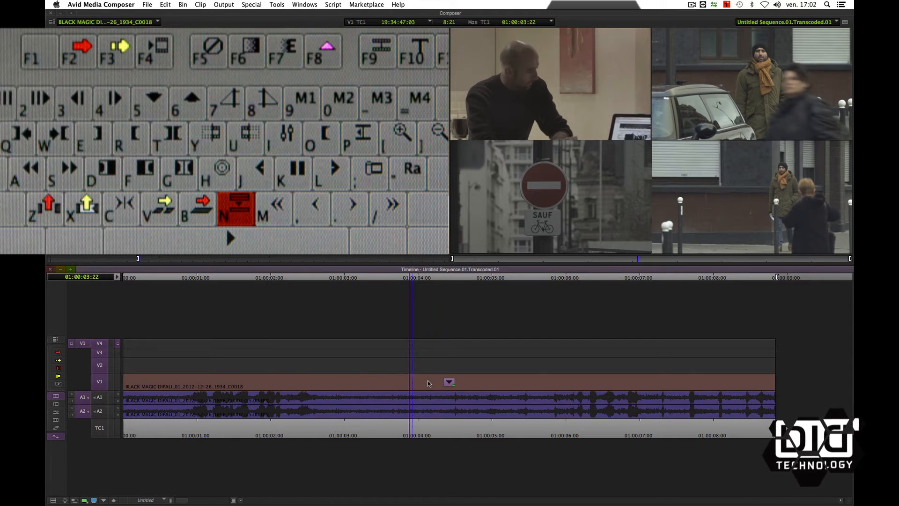
- Patch the source video to V1, and expand and close the collapsed clip to inspect its nested layers
click(427, 381)
click(425, 433)
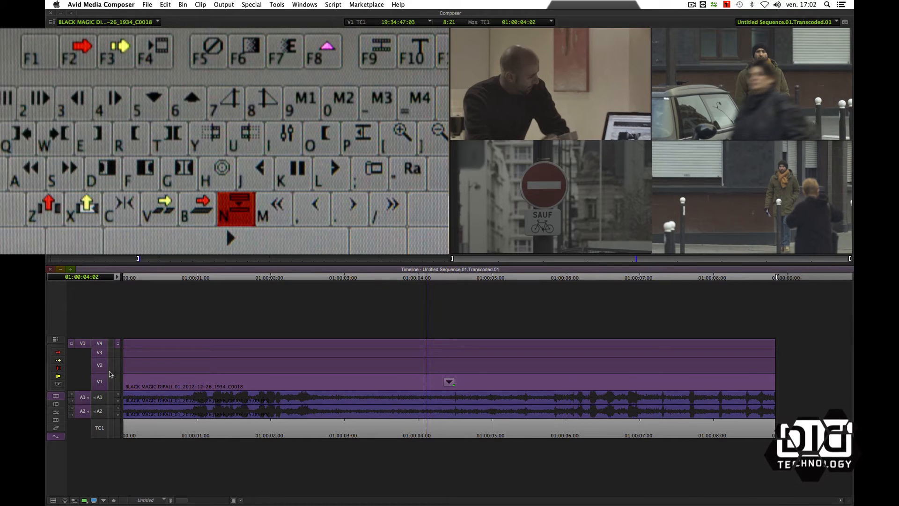
drag(102, 347, 99, 382)
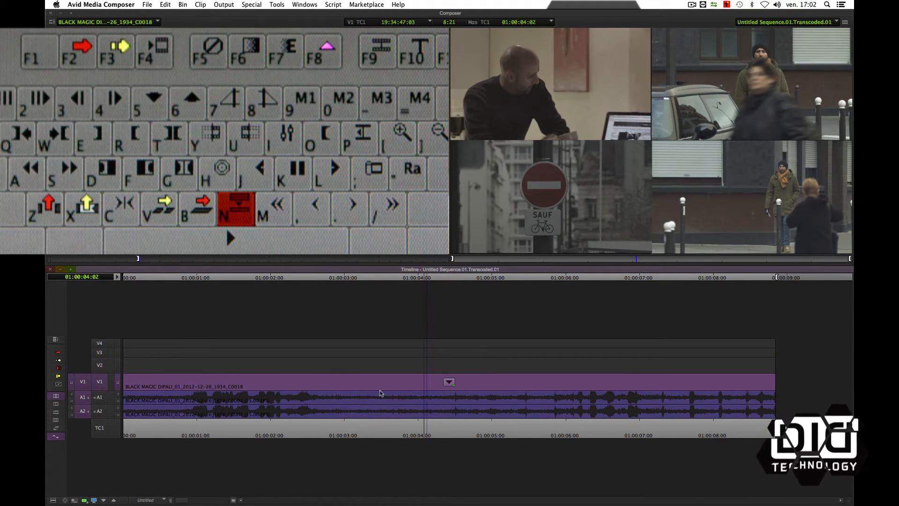
double_click(444, 383)
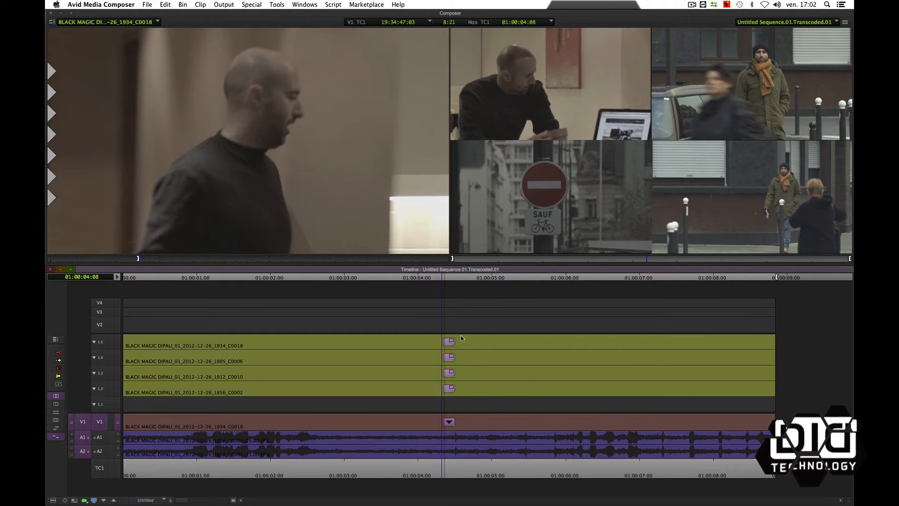
double_click(449, 422)
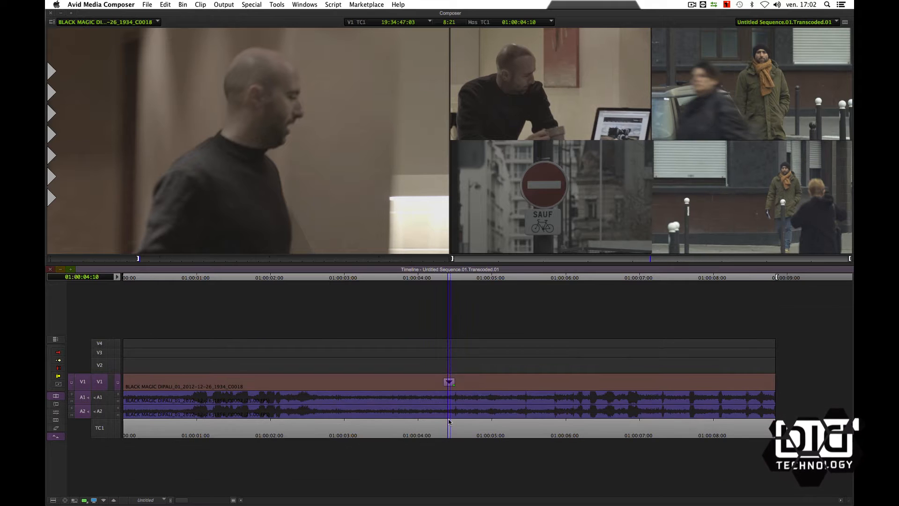
- Apply the Color Effect from the Image category to the collapsed clip on V1 and close the Effect Palette
click(437, 365)
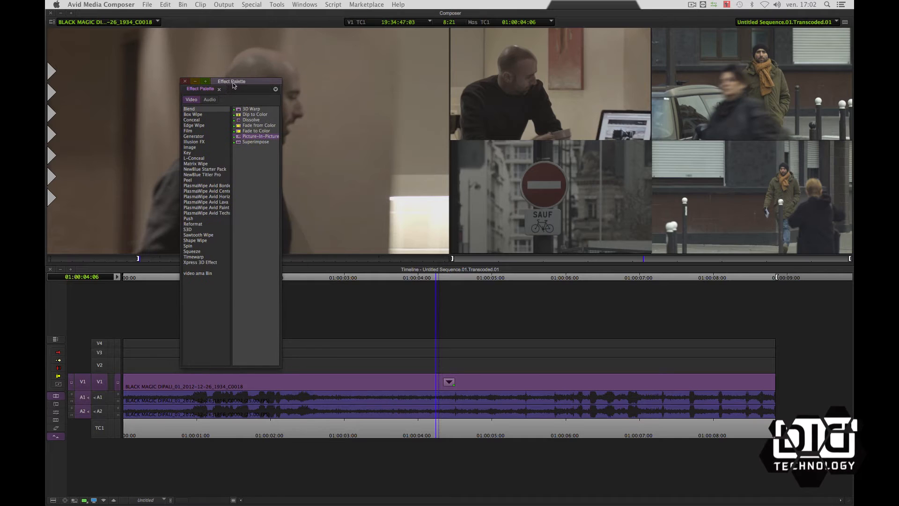
click(191, 148)
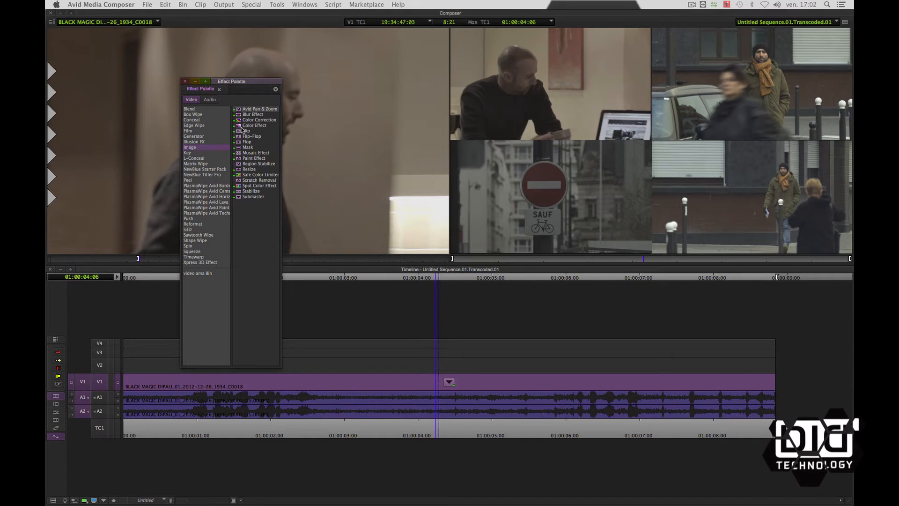
drag(239, 127, 445, 387)
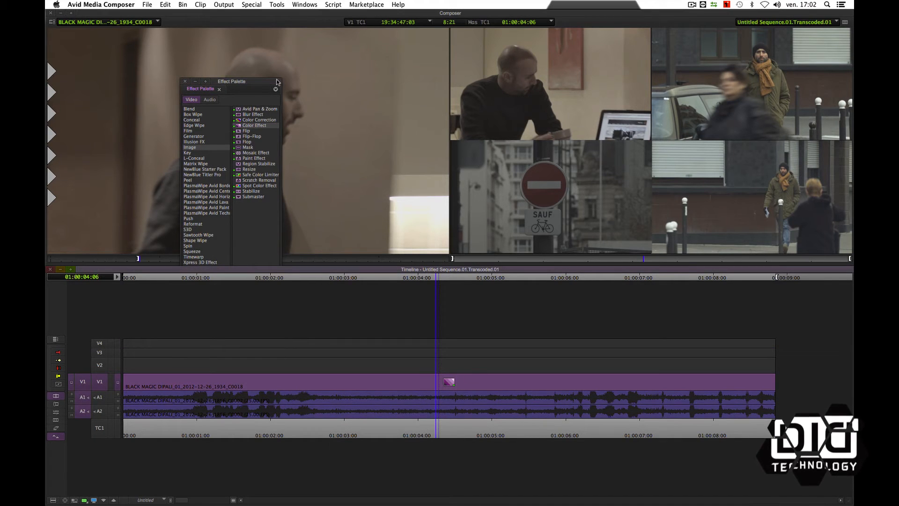
click(185, 81)
- Increase the collapsed clip's colour saturation in the Color Effect settings and render the effect to the G-RAID drive
click(445, 375)
key(F7)
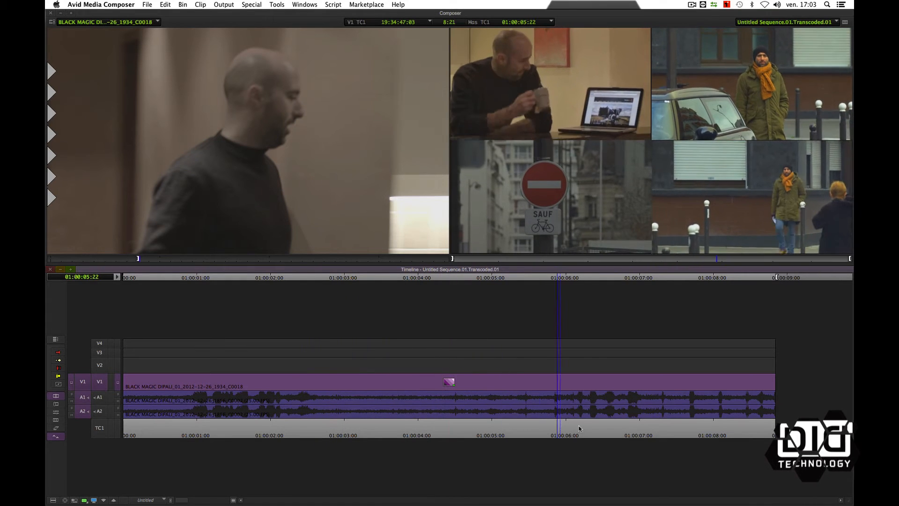
drag(579, 428, 445, 414)
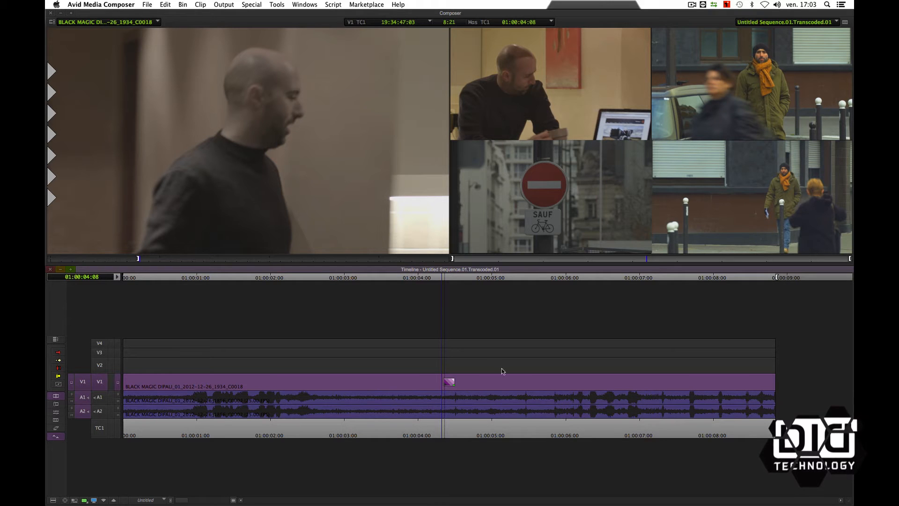
key(super+r)
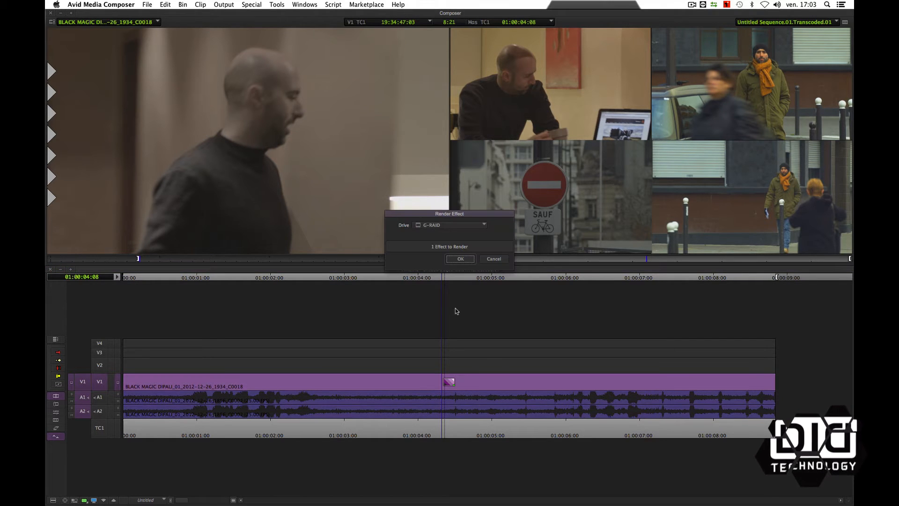
click(460, 258)
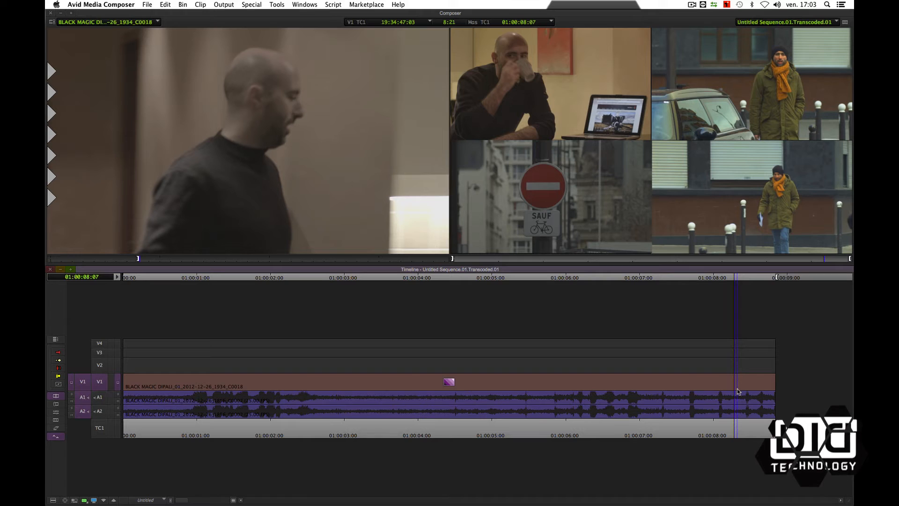
- Add a fade to black at the end of the collapsed clip and review the result in the timeline
drag(723, 429, 663, 427)
key(space)
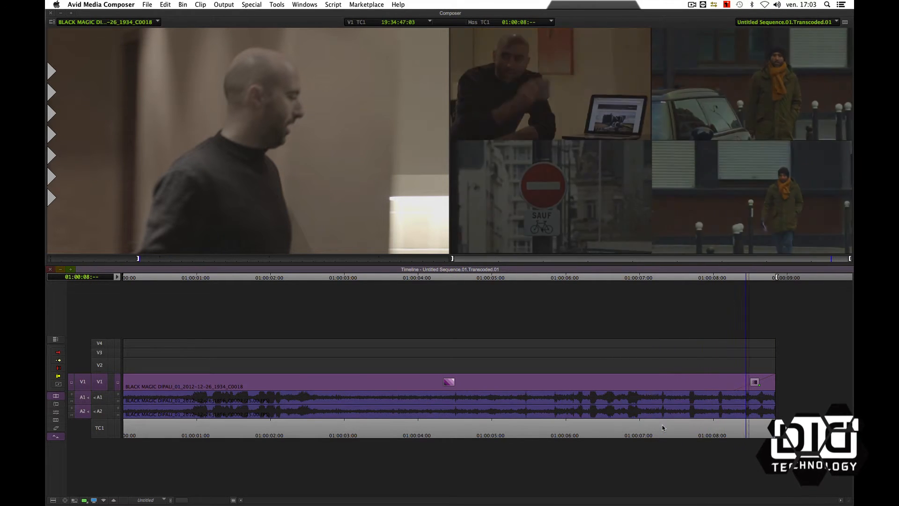
drag(543, 410, 321, 384)
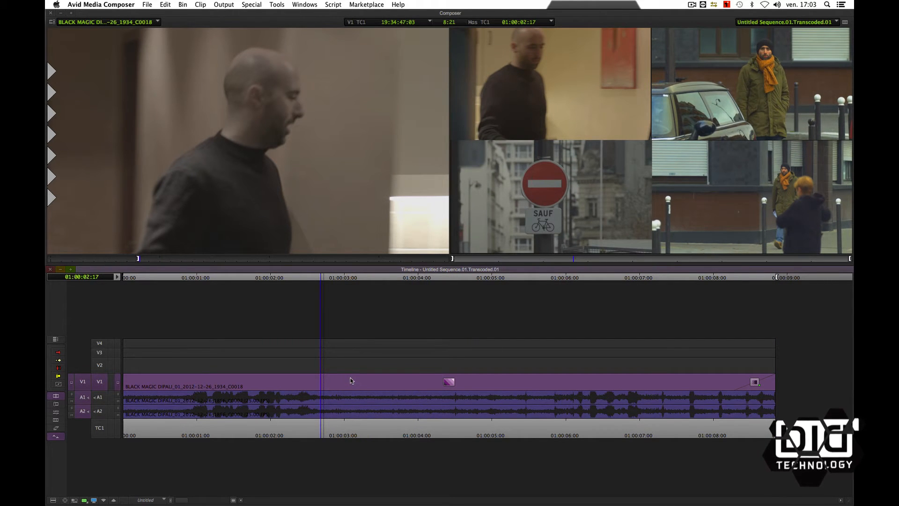
click(317, 387)
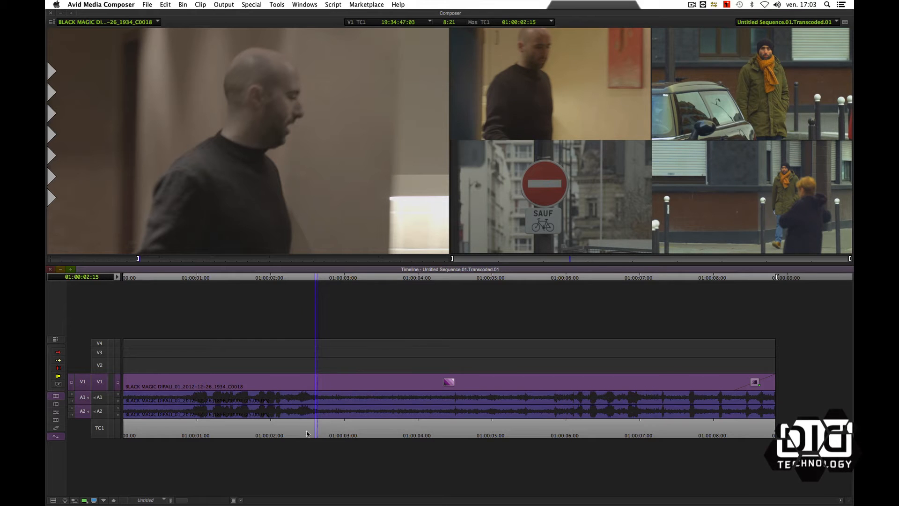
drag(307, 434, 293, 430)
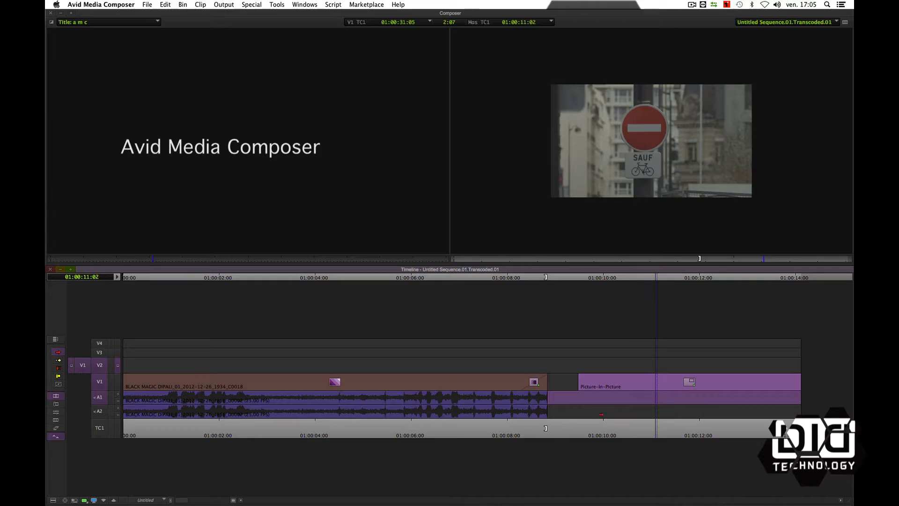
- Check the nested layers of the second Picture-in-Picture clip and mark its duration with only track V2 enabled
click(615, 430)
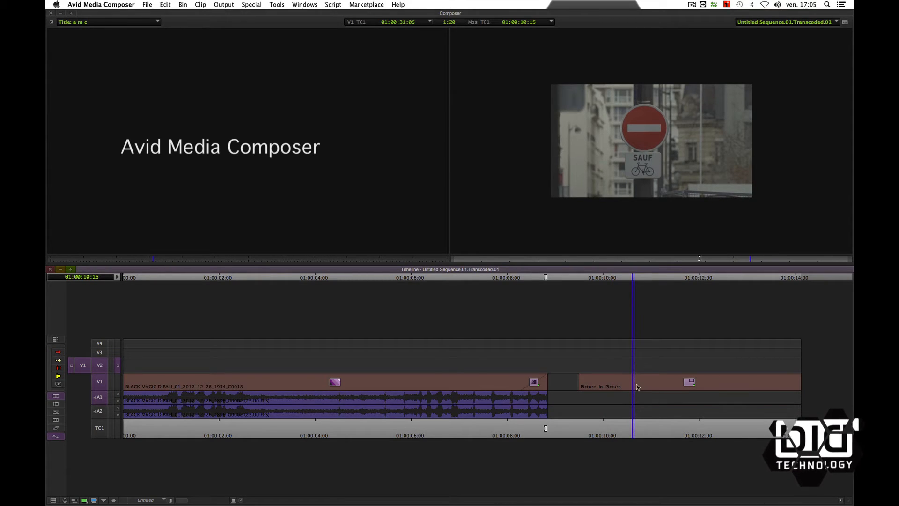
double_click(689, 386)
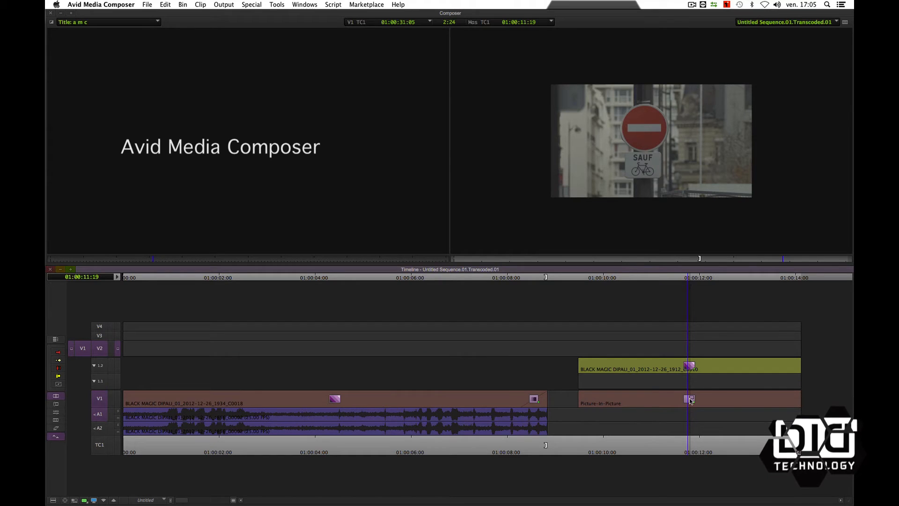
double_click(691, 401)
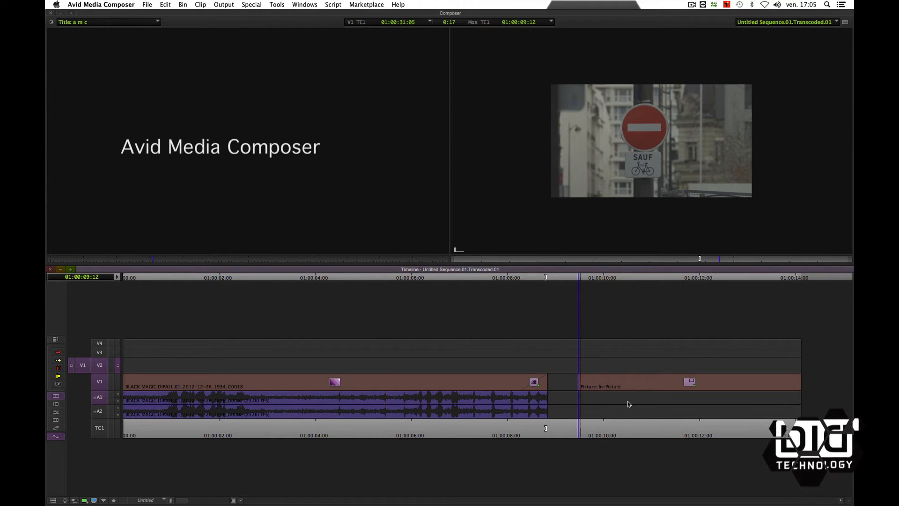
key(shift+F10)
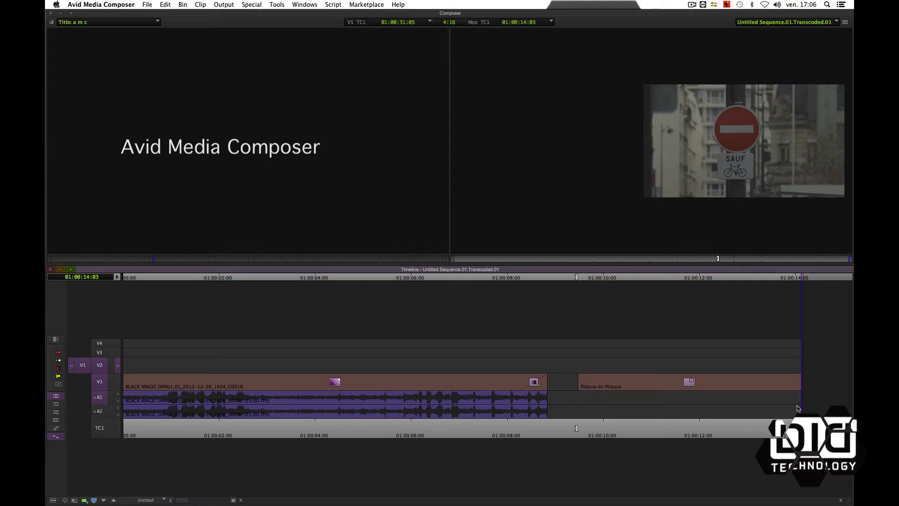
click(96, 394)
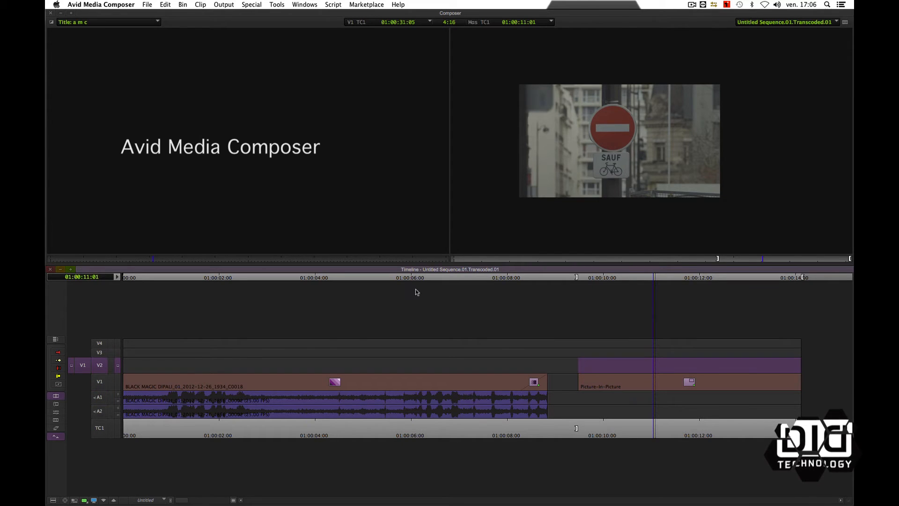
- Try overwriting the Avid Media Composer title onto V2 above the Picture-in-Picture clip, and undo the edit
click(295, 190)
key(b)
mouse_move(667, 397)
mouse_down()
mouse_move(752, 395)
mouse_move(672, 391)
mouse_up()
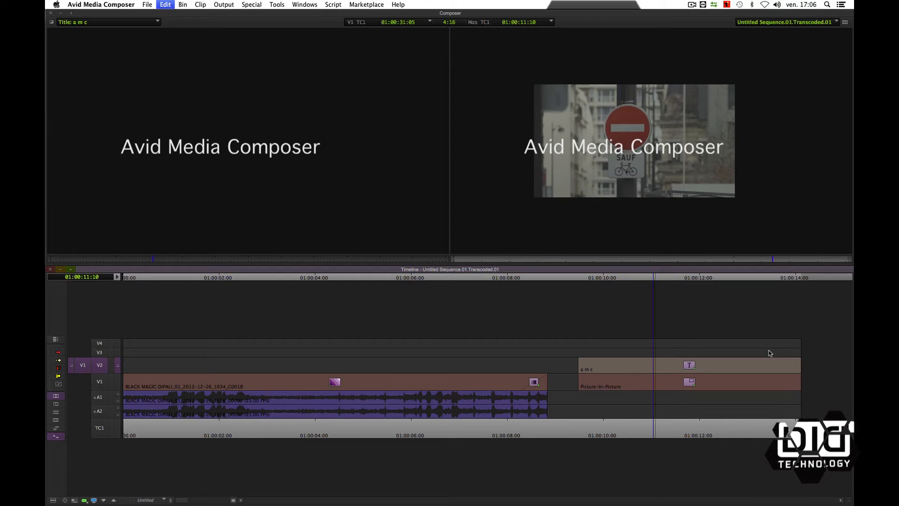
key(super+z)
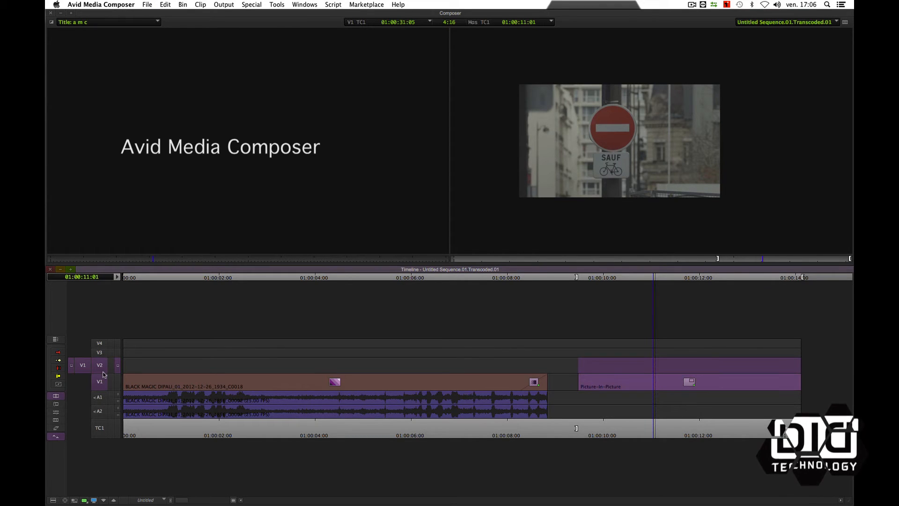
- Step into the second Picture-in-Picture clip and overwrite the Avid Media Composer title onto V2 inside its nest
key(super+z)
click(672, 387)
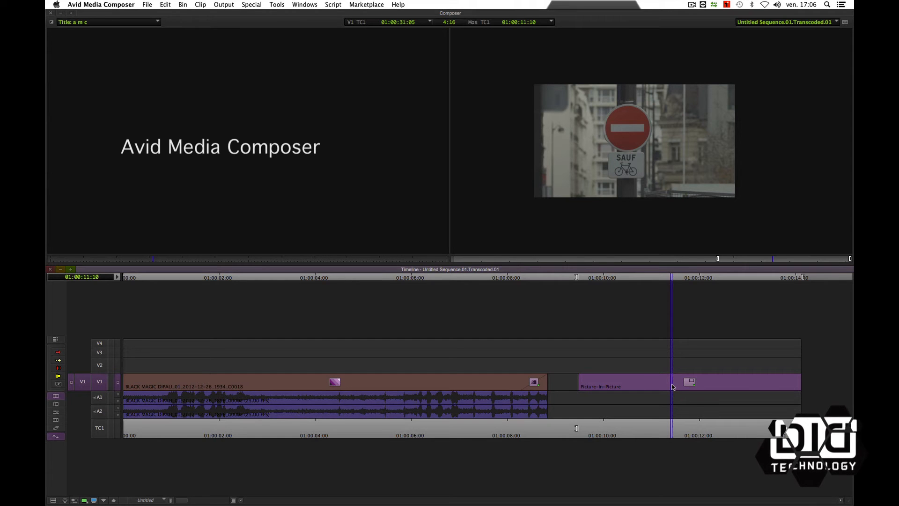
key(5)
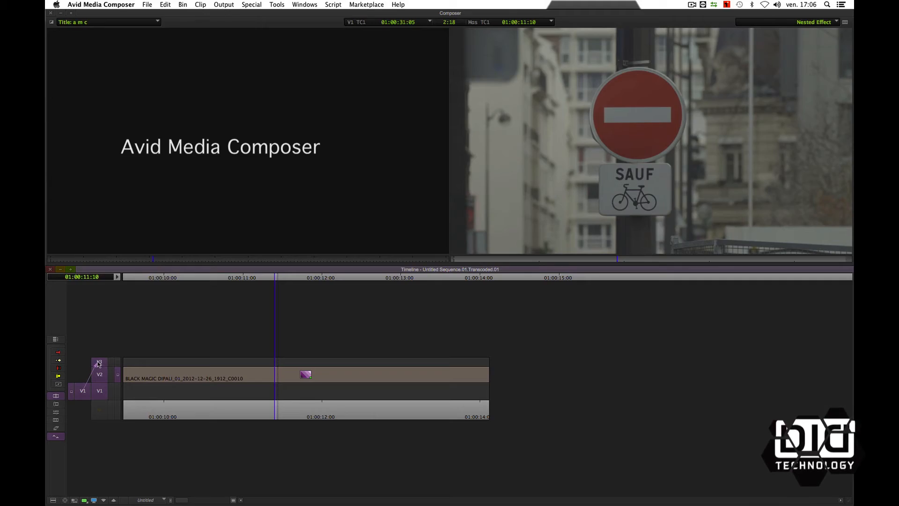
drag(98, 364, 99, 362)
drag(203, 376, 485, 376)
key(o)
drag(330, 376, 313, 375)
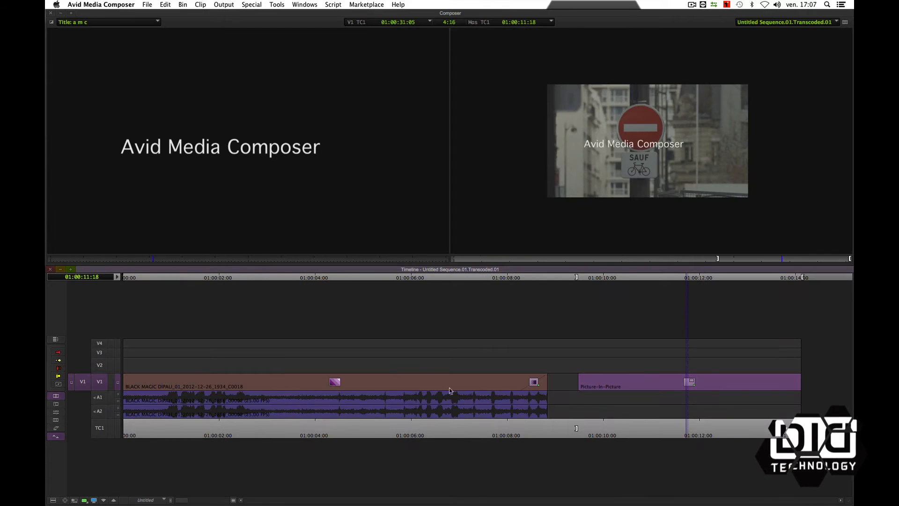
- Scrub through the titled Picture-in-Picture clip and the collapsed four-way split screen to review both results
drag(614, 419, 723, 411)
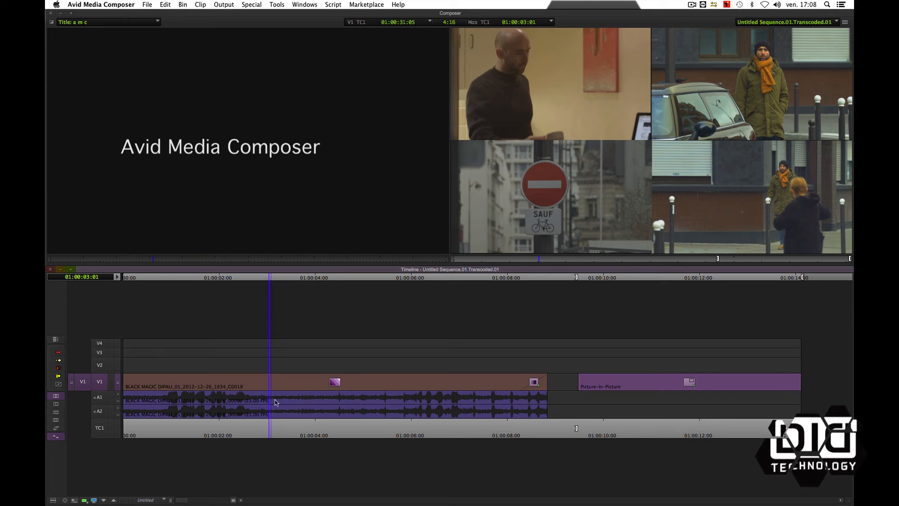
drag(273, 423, 293, 423)
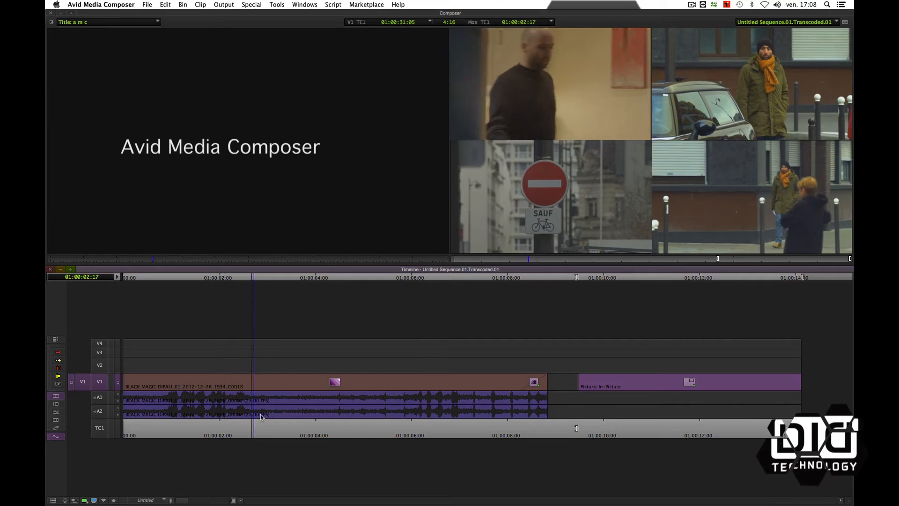
drag(296, 415, 393, 414)
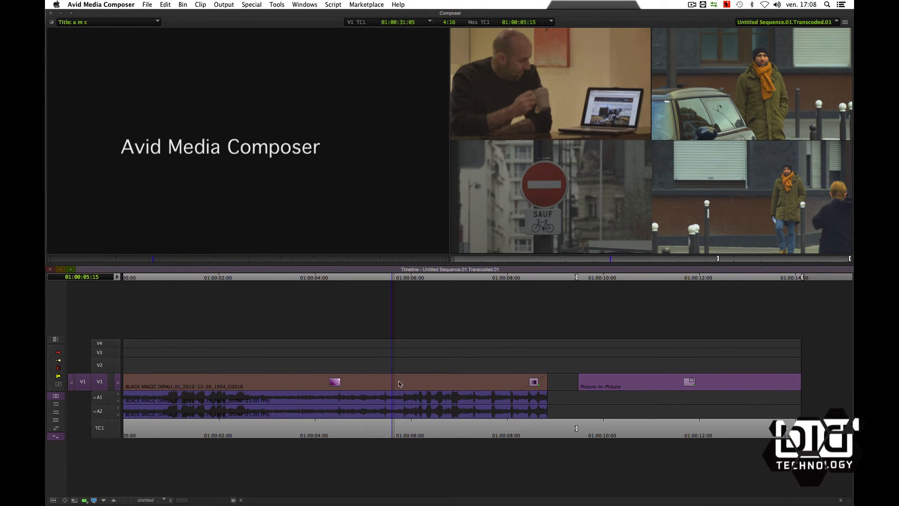
drag(393, 415, 297, 421)
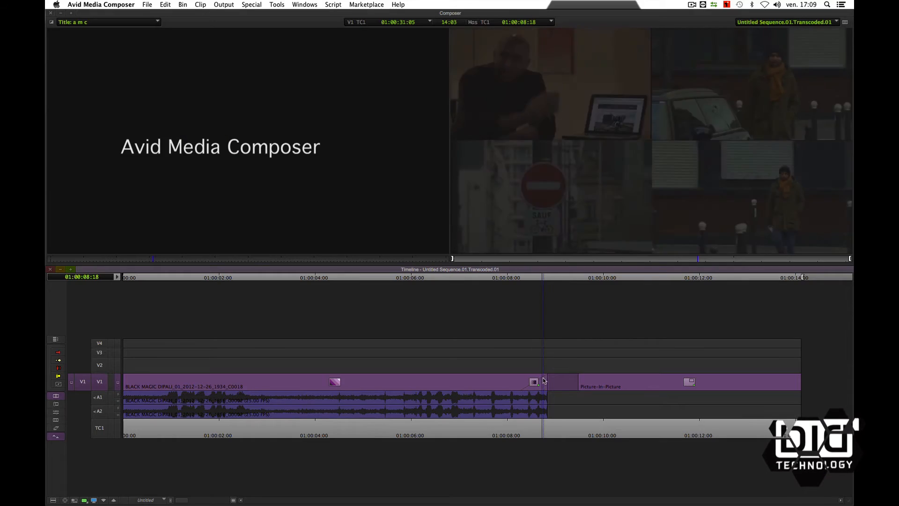
- Mark the collapsed four-way clip, load it as a subclip source, and overwrite it onto V2 above the original
drag(543, 380, 547, 380)
key(o)
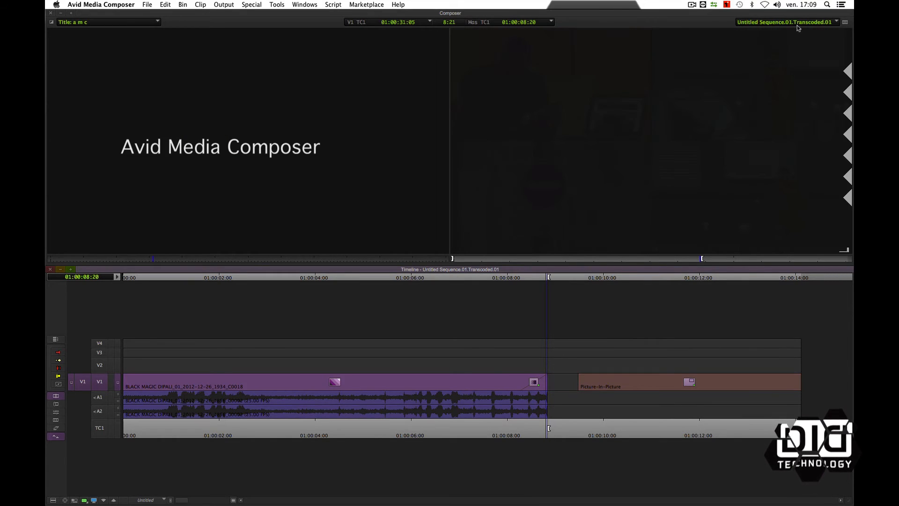
click(794, 42)
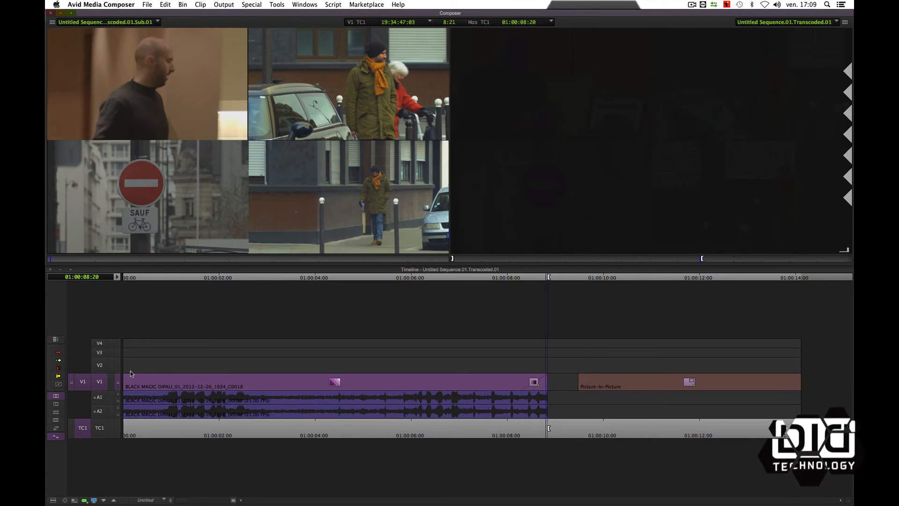
click(99, 365)
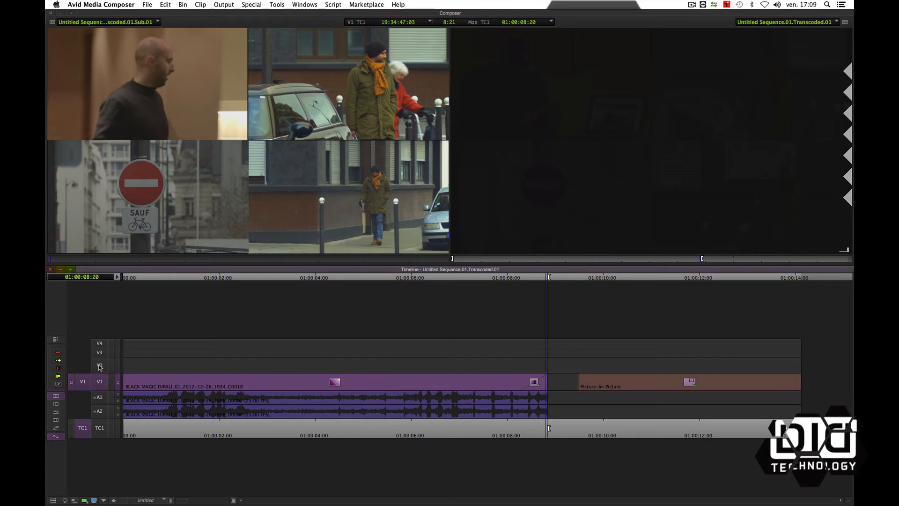
click(100, 381)
click(295, 388)
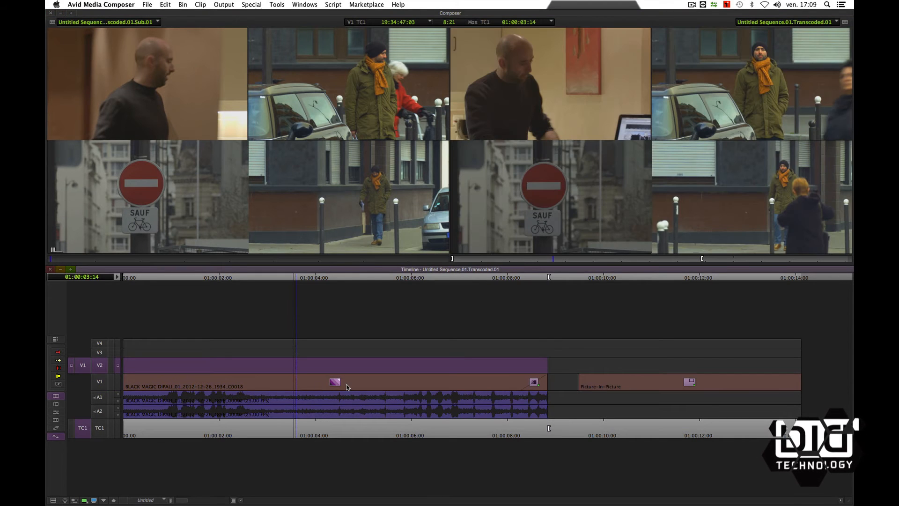
key(b)
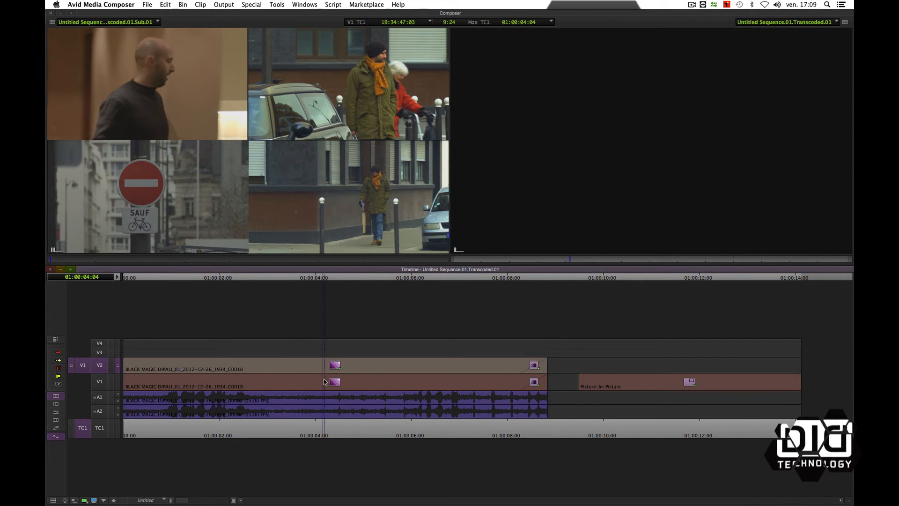
- Apply Picture-in-Picture to the V1 and V2 clips at half size, placing them in the lower-left and upper-left quadrants
click(327, 374)
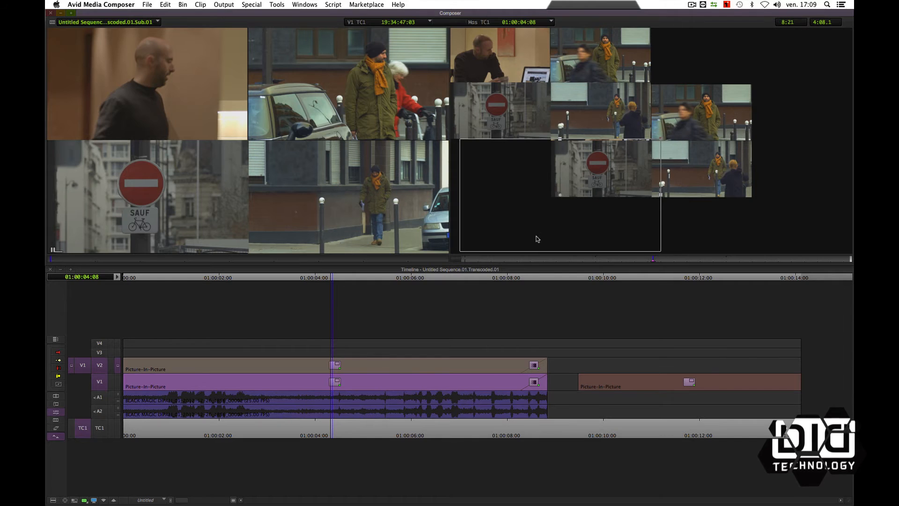
drag(538, 239, 530, 237)
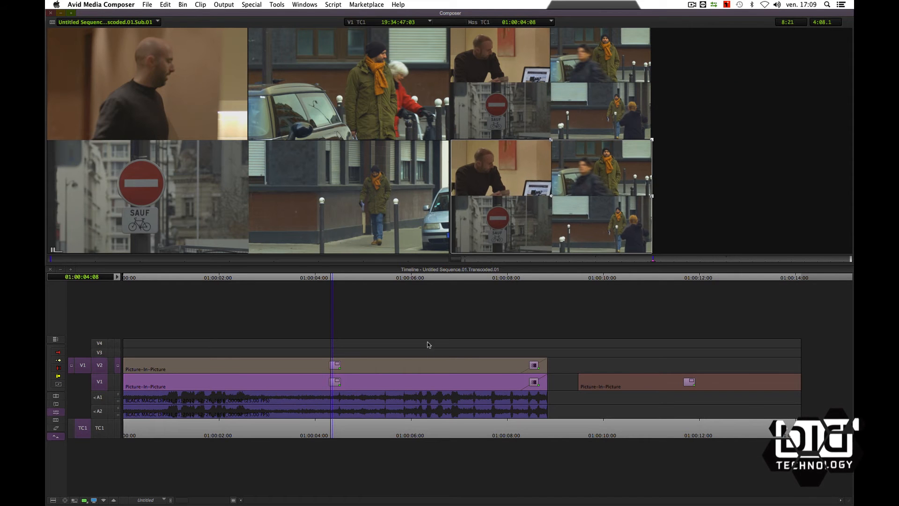
drag(323, 425, 297, 426)
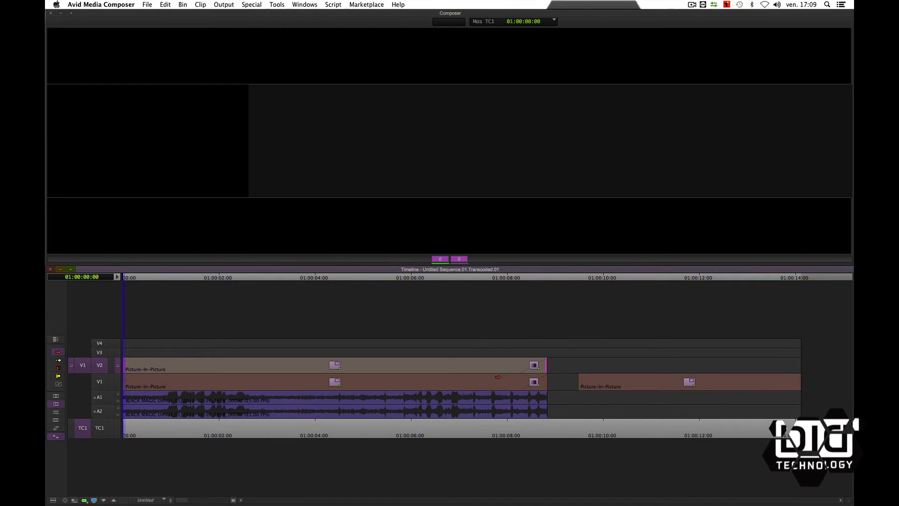
- Slip the V2 clip's content to offset its timing from V1 and scrub to compare the two images
key(slash)
key(slash)
key(slash)
key(slash)
key(slash)
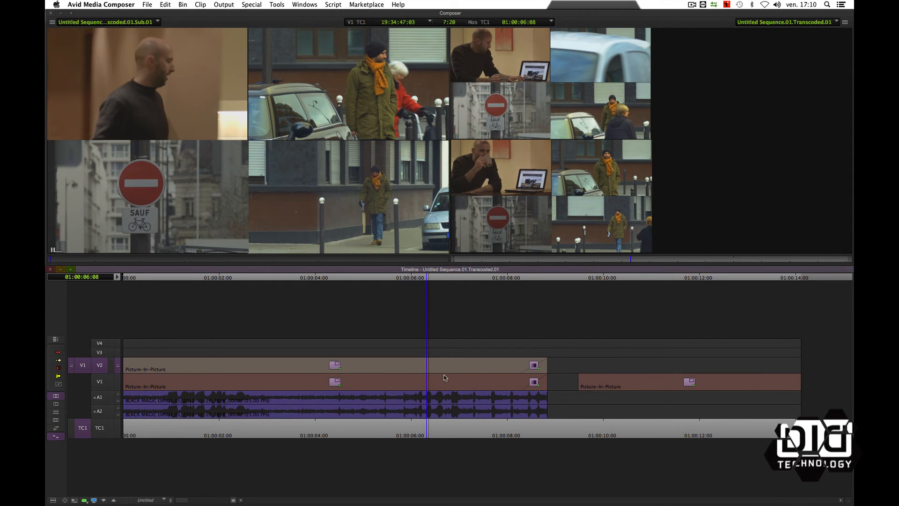
drag(407, 420, 335, 421)
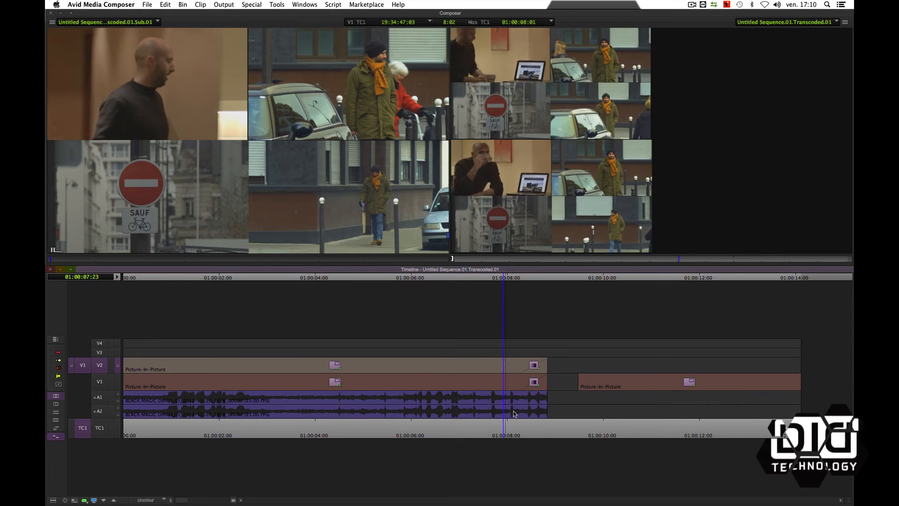
- Mark the full length of both Picture-in-Picture clips and collapse tracks V1 and V2 into one clip
drag(514, 414, 546, 411)
key(o)
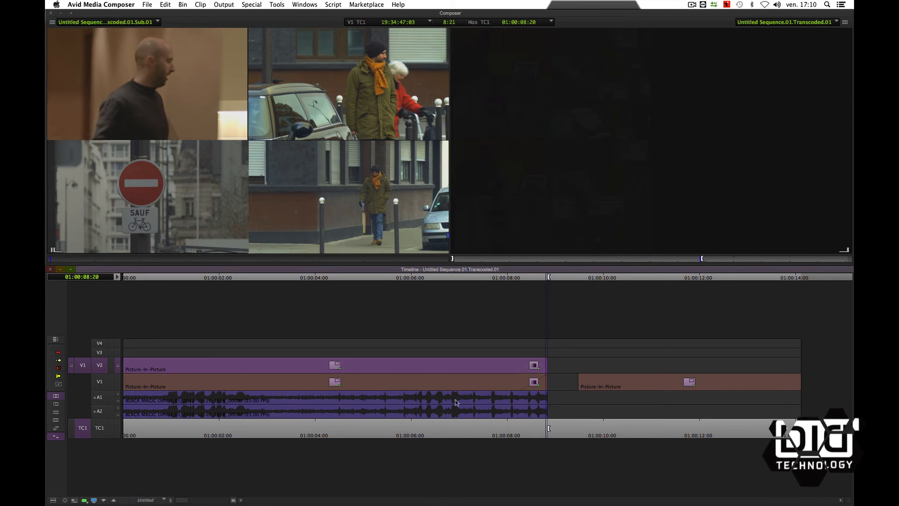
click(282, 371)
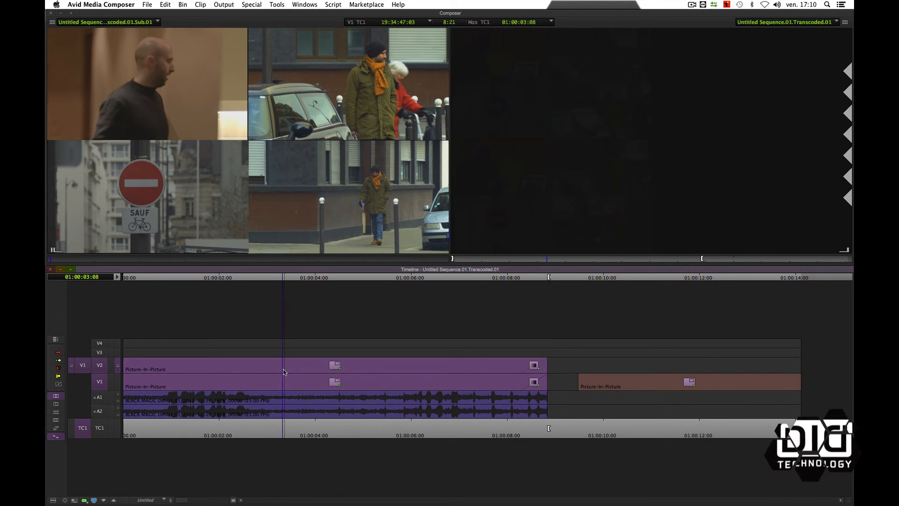
click(233, 247)
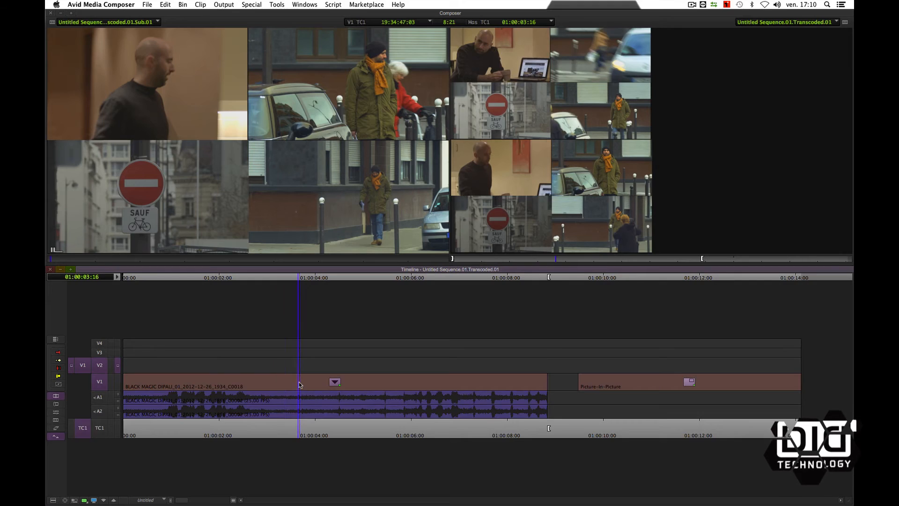
- Expand the newly collapsed clip and its two Picture-in-Picture layers to examine the nested structure
double_click(300, 385)
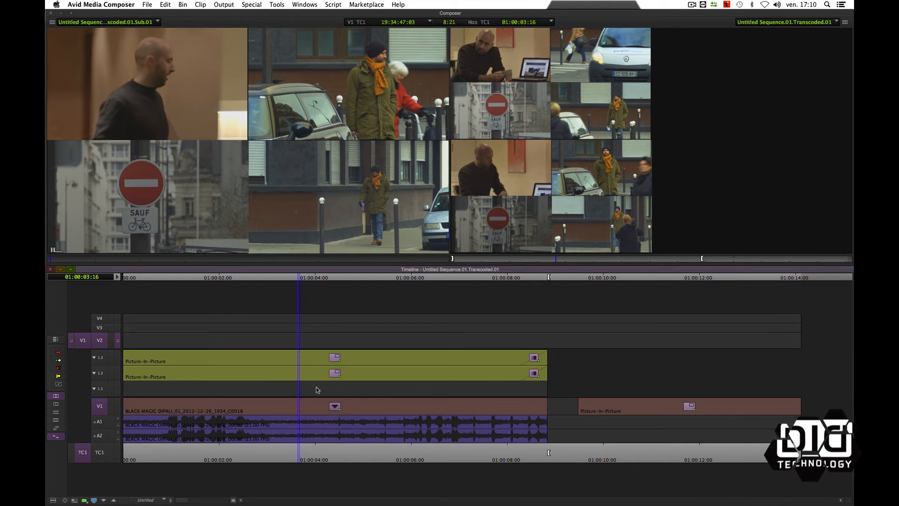
double_click(316, 374)
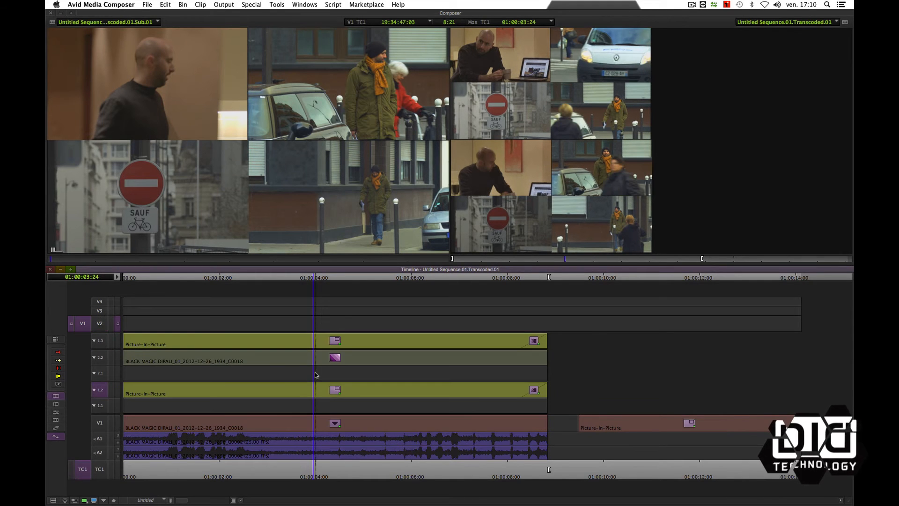
double_click(321, 345)
double_click(319, 379)
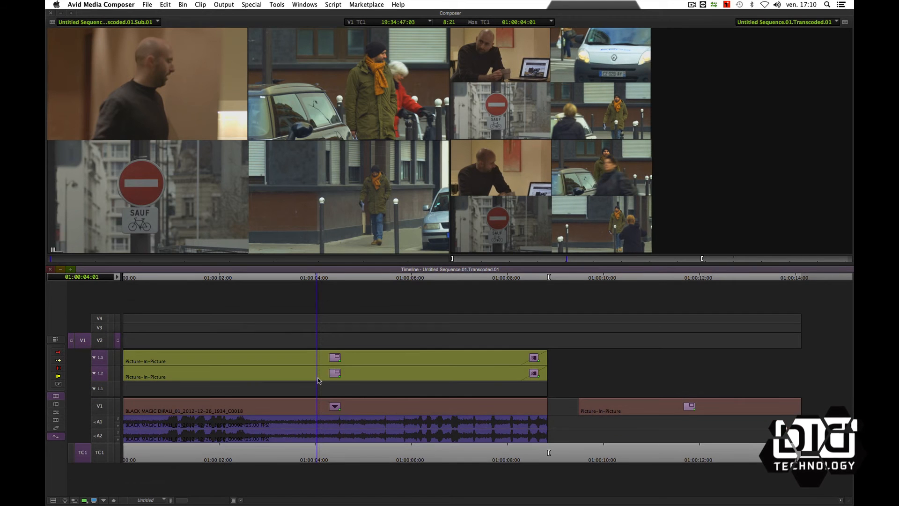
double_click(319, 380)
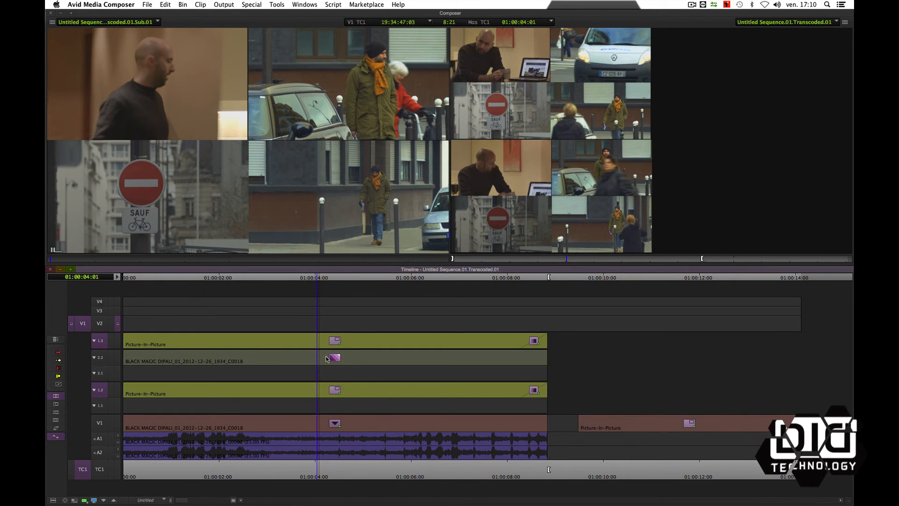
double_click(322, 360)
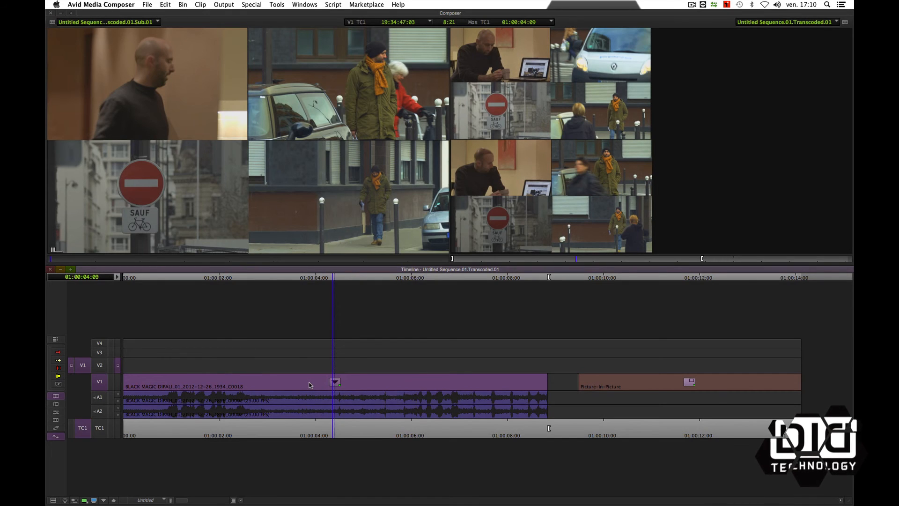
- Render the collapsed eight-image clip to the G-RAID drive and scrub through the result
key(super+alt+r)
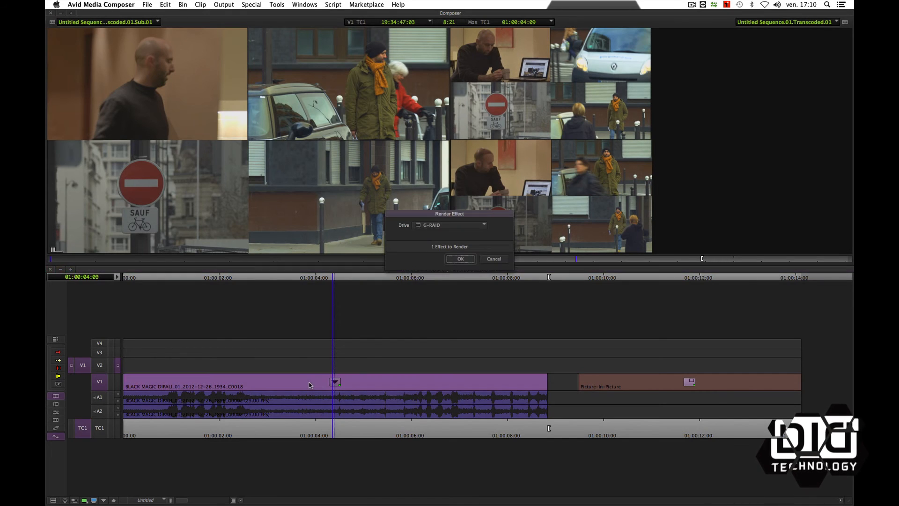
click(461, 258)
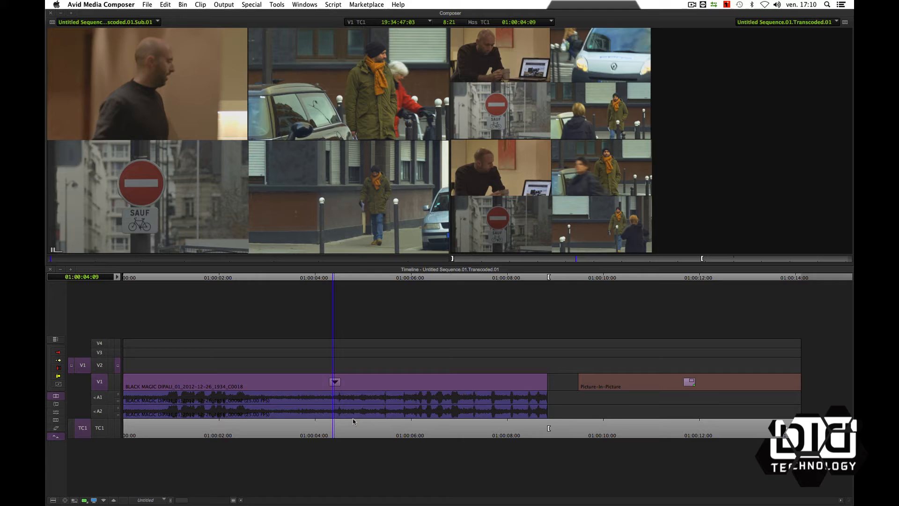
drag(318, 431, 289, 430)
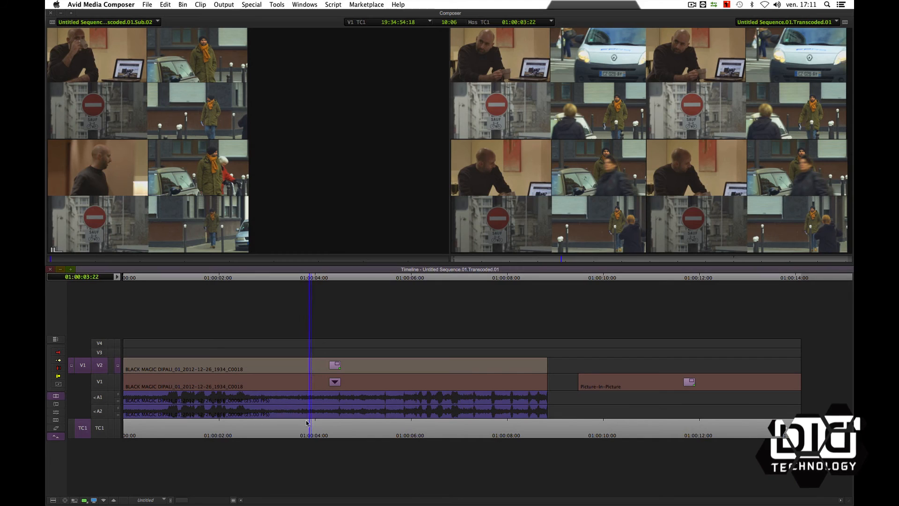
- Review the sixteen-image split screen and examine the nested Picture-in-Picture and Color Effect parameters in the Effect Editor
drag(307, 423, 275, 424)
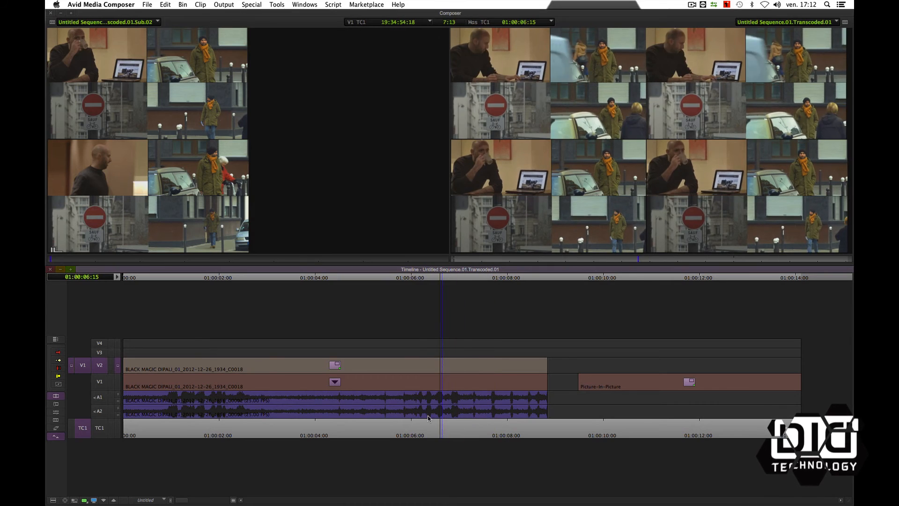
drag(306, 413, 301, 396)
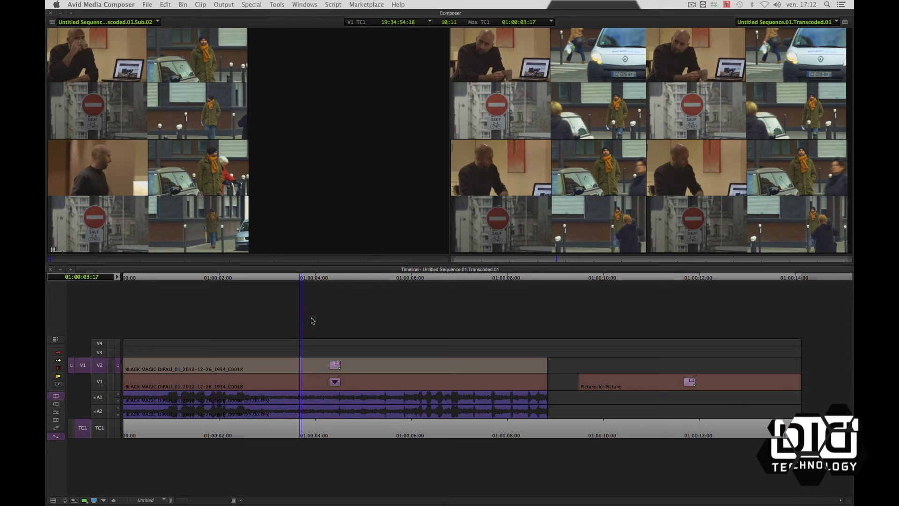
drag(324, 331, 331, 383)
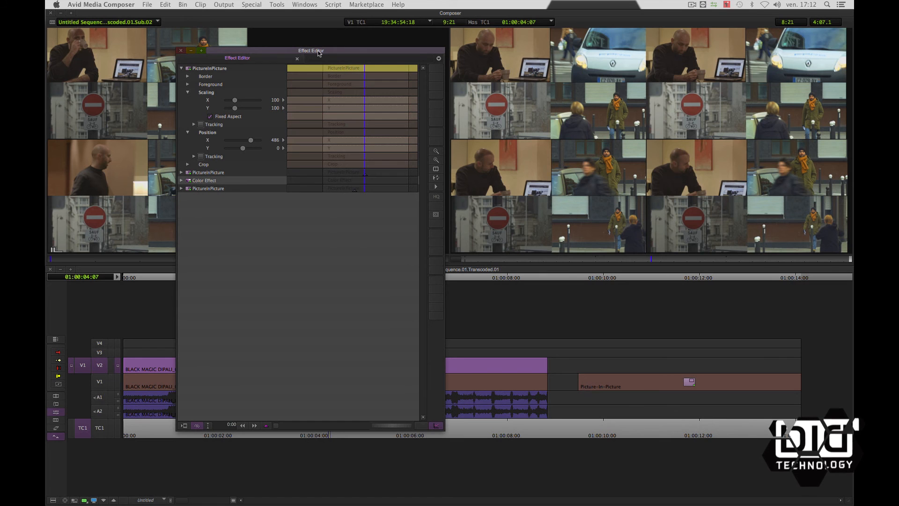
drag(345, 49, 325, 50)
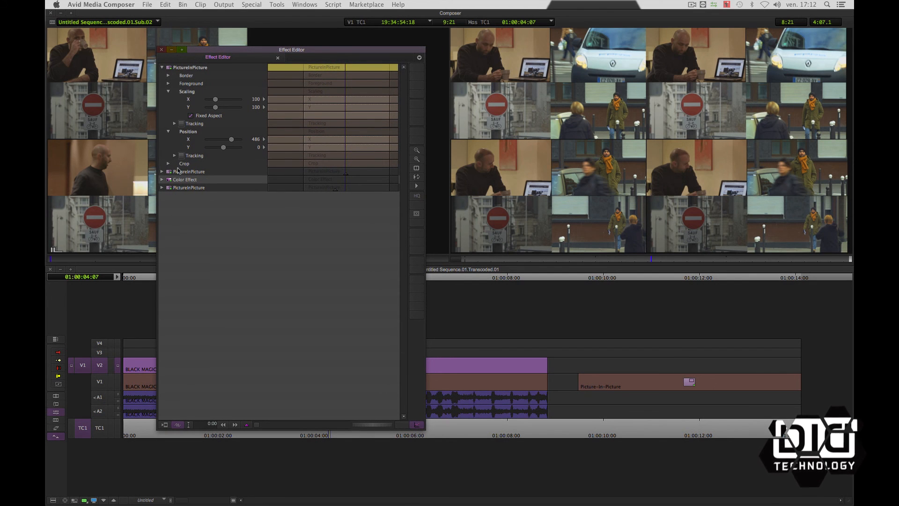
click(162, 172)
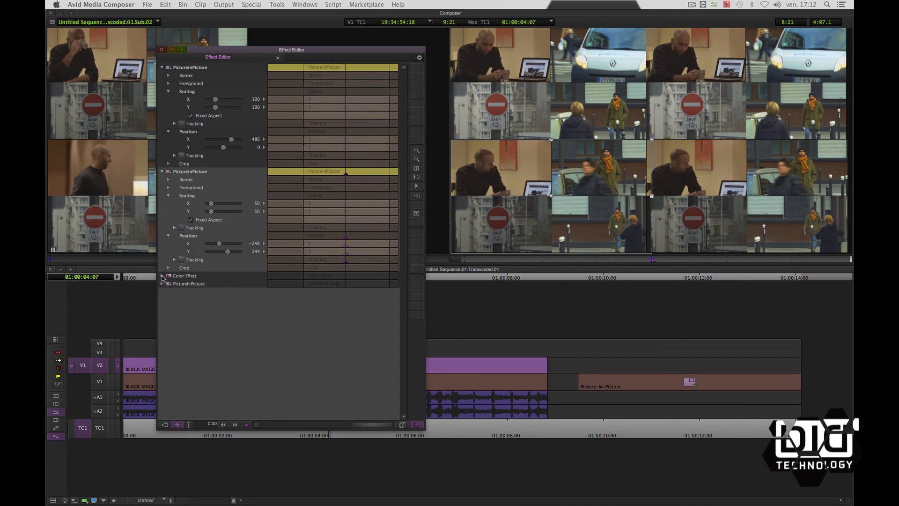
click(162, 277)
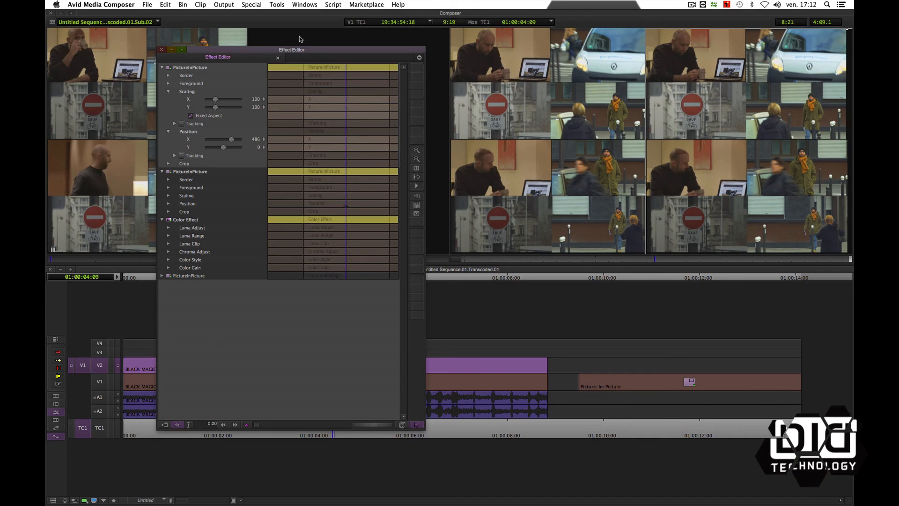
drag(307, 47, 572, 15)
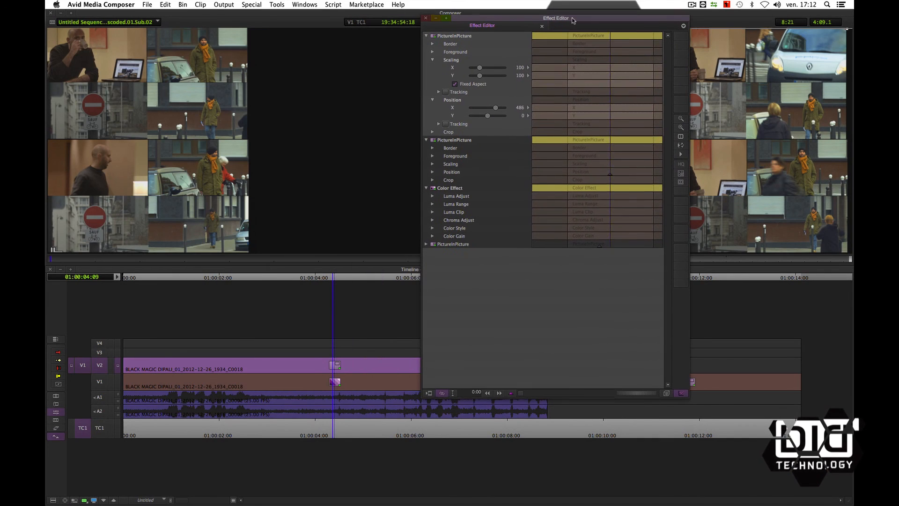
- Tint the collapsed V1 clip green with its Color Effect and expand its nested Picture-in-Picture layers
click(335, 382)
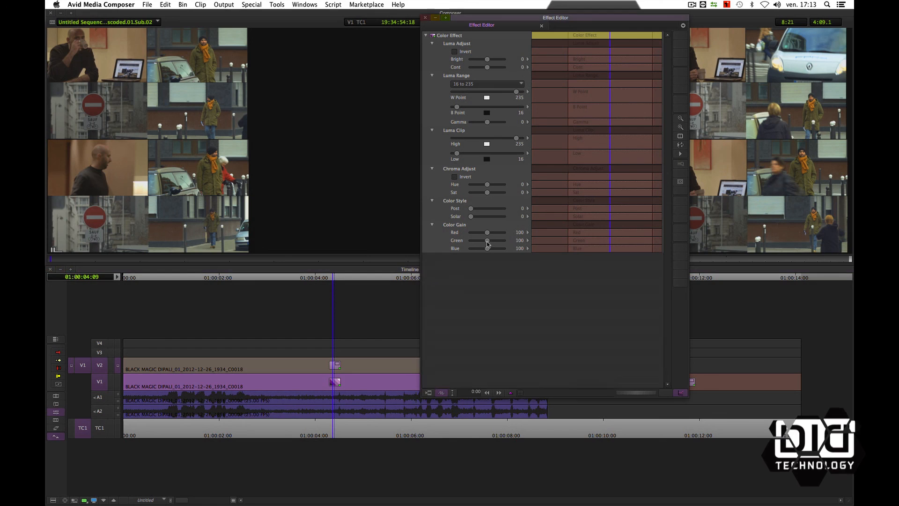
drag(487, 241, 502, 243)
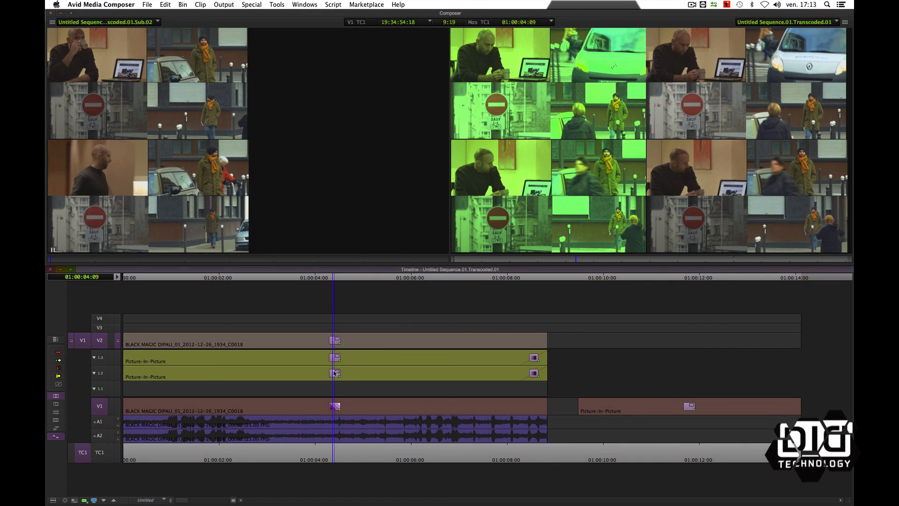
click(333, 375)
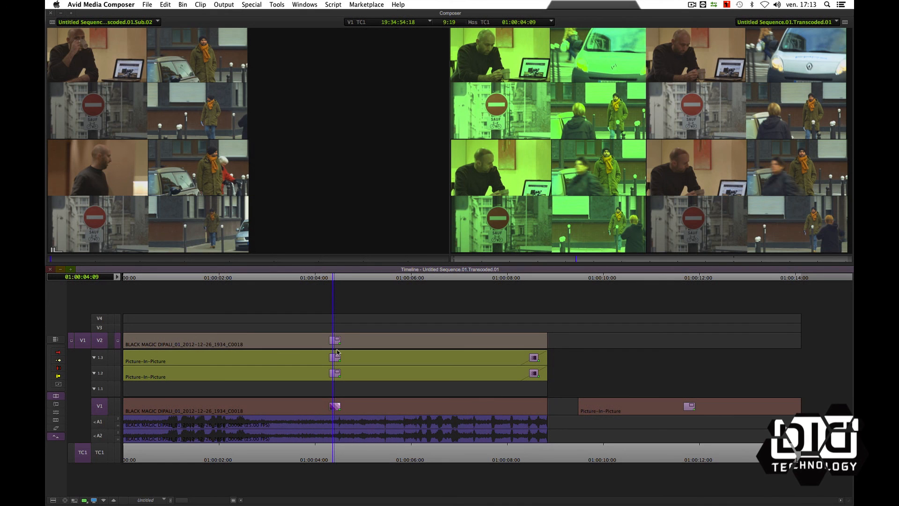
double_click(337, 407)
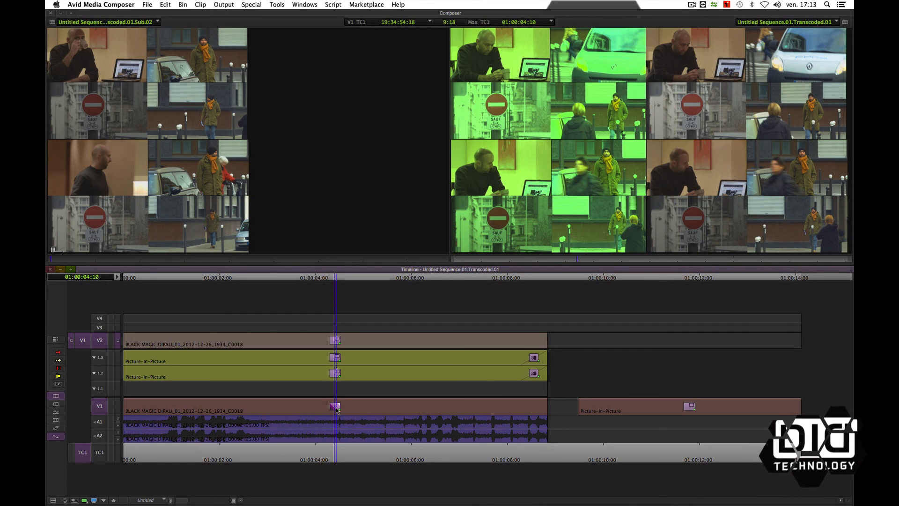